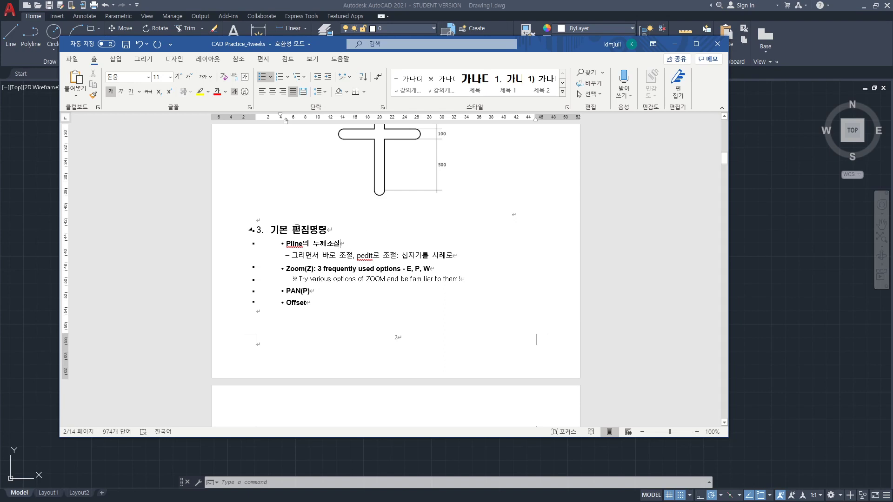
Step: Make the letters "pe" of "pedit" bold in the practice notes' polyline thickness section
left_click(296, 229)
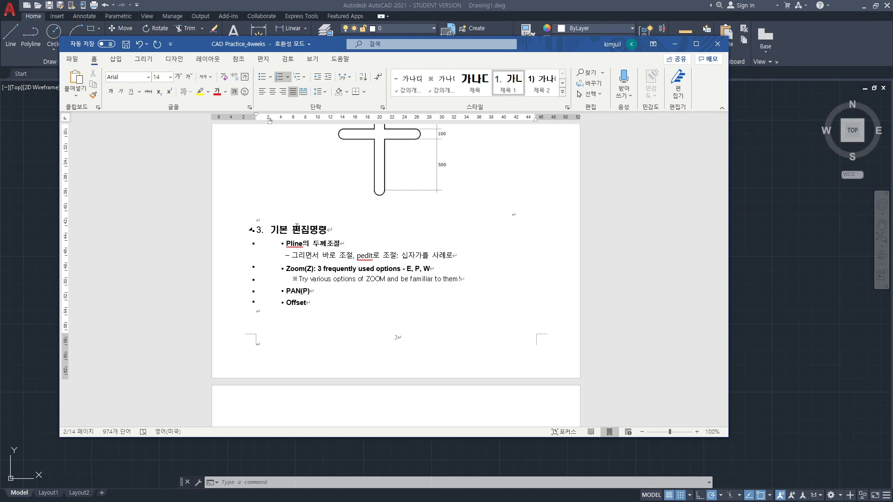
left_click(323, 247)
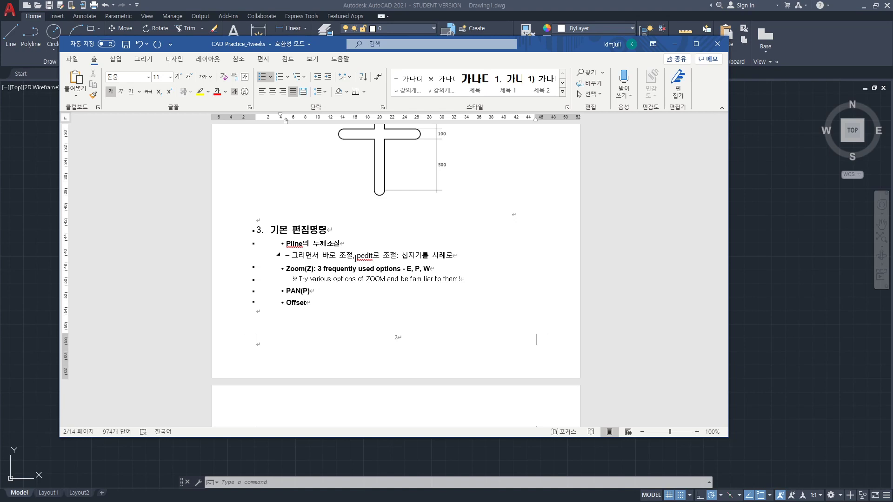
left_click_drag(358, 257, 374, 256)
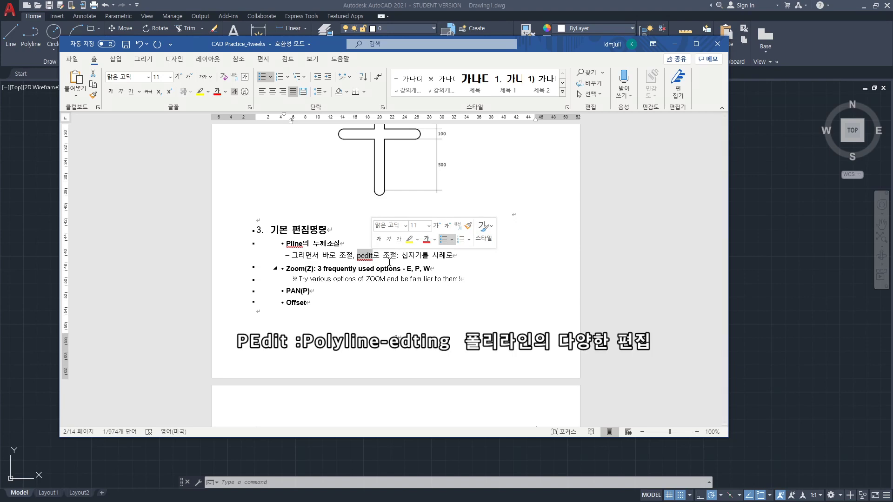
left_click(360, 269)
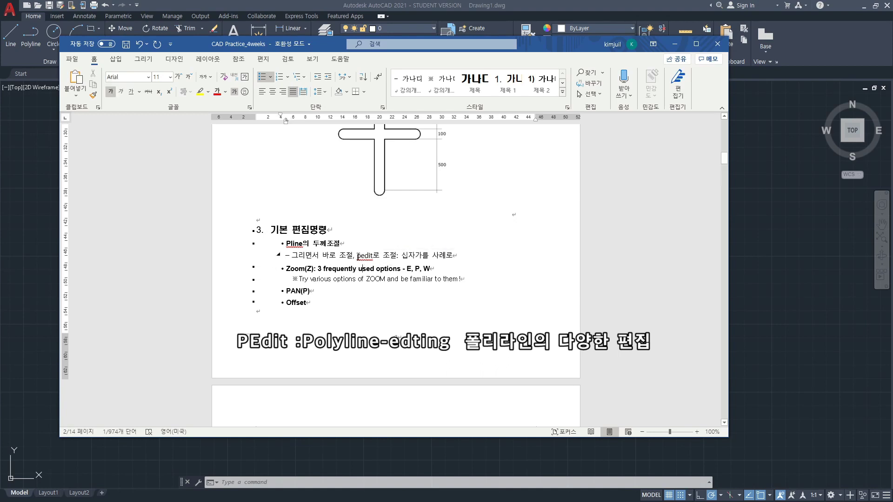
left_click_drag(356, 255, 365, 255)
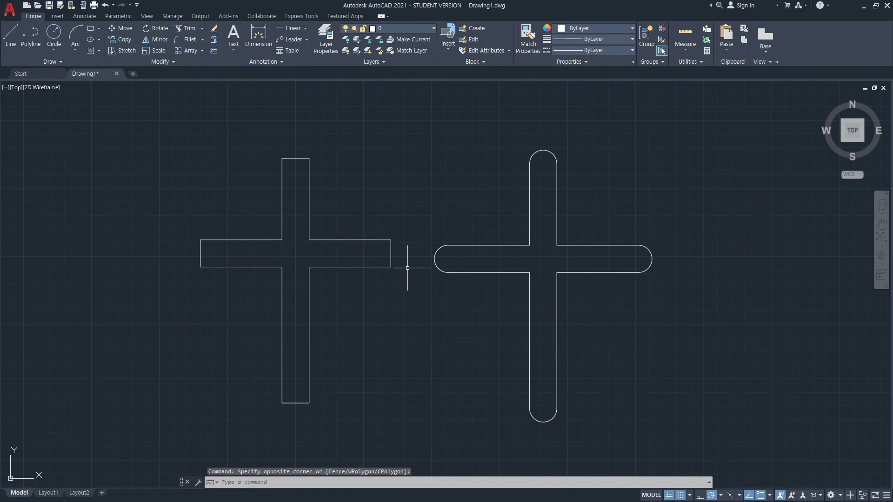
Step: Switch to AutoCAD and use PEDIT to set the width of all segments of the square-ended cross to 10
mouse_move(391, 261)
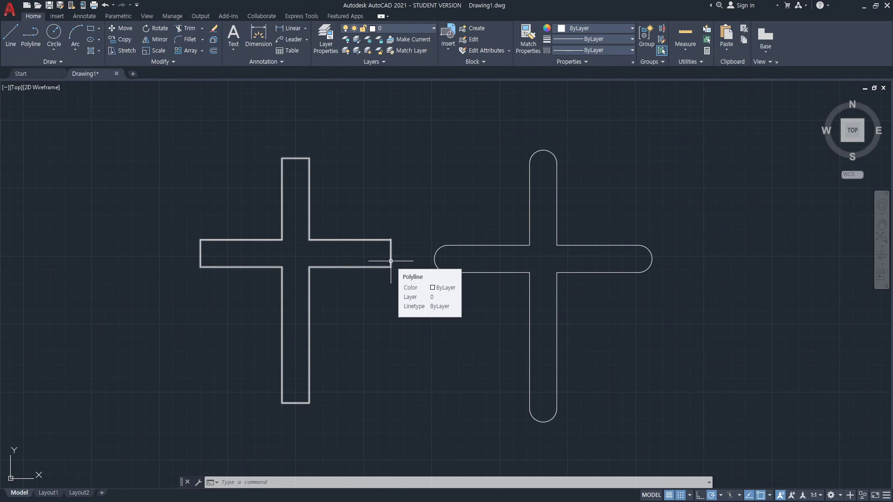
type("P")
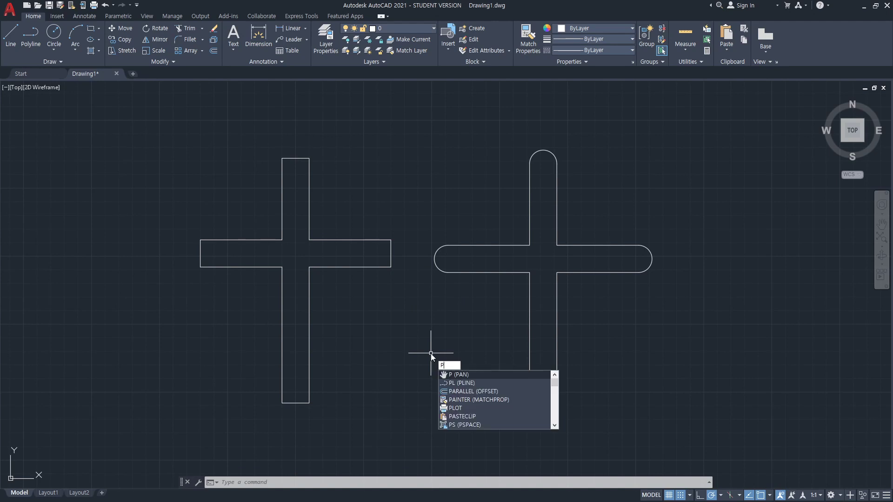
type("E")
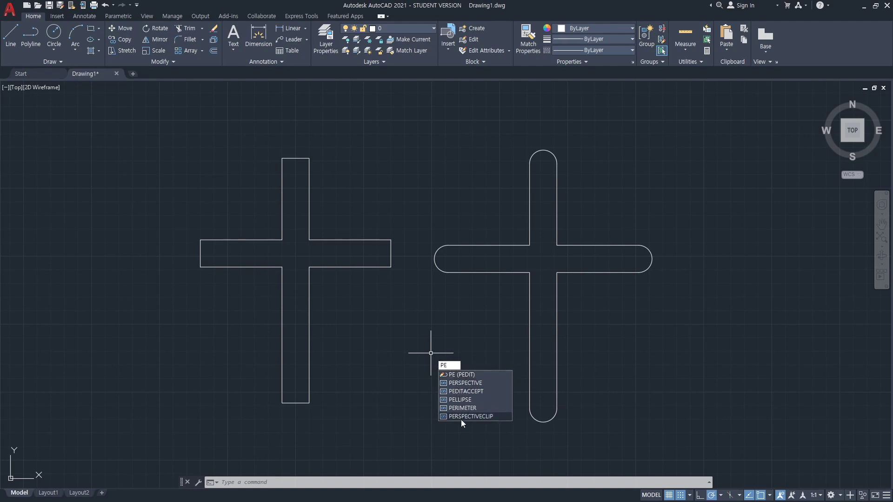
left_click(462, 375)
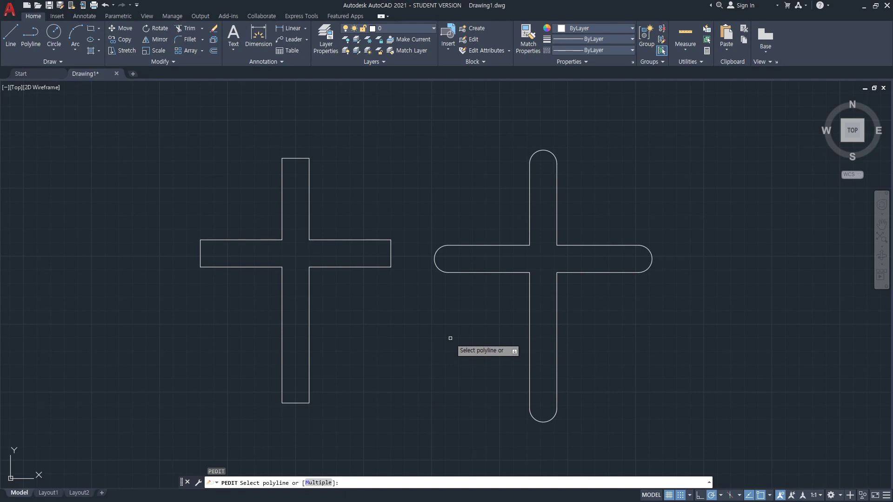
left_click(369, 240)
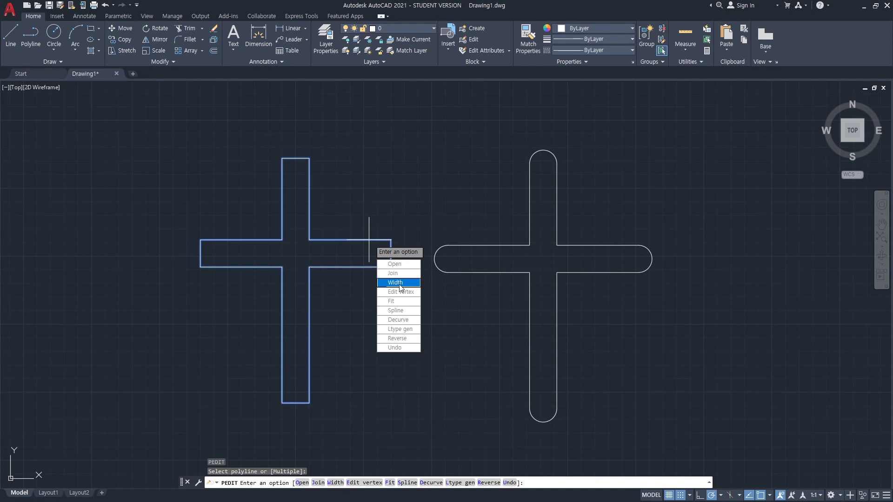
type("w")
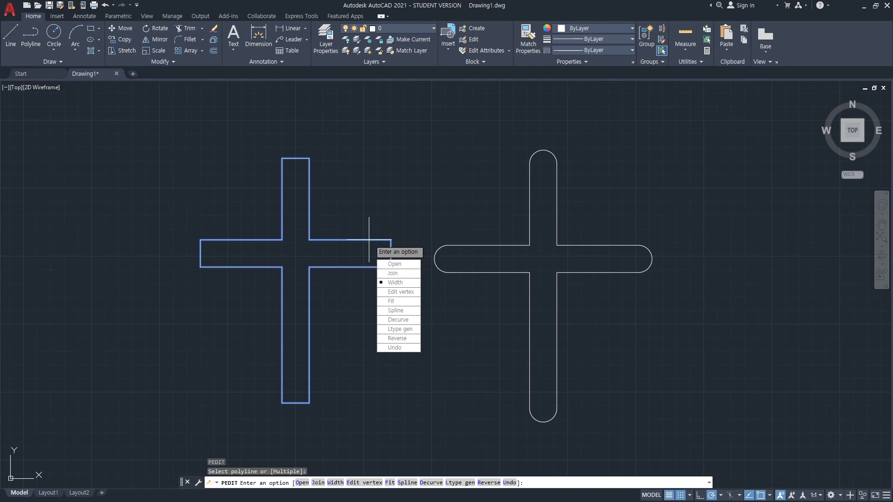
key("Return")
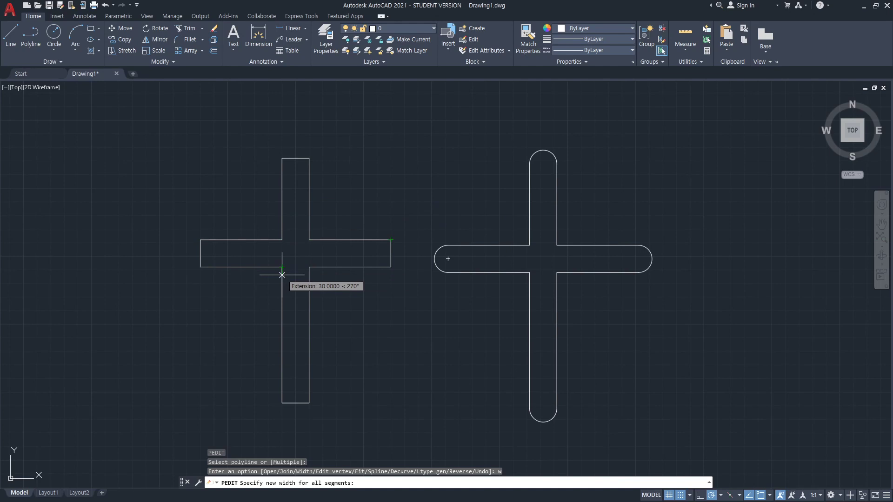
type("10")
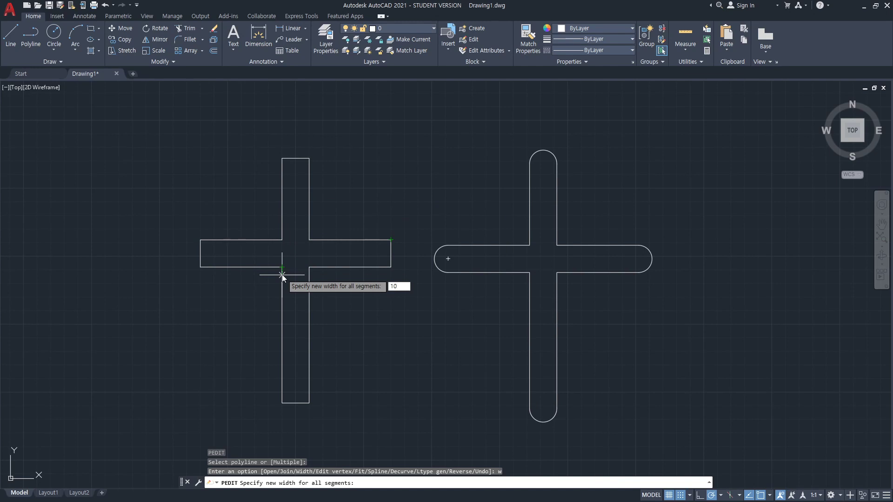
key("Return")
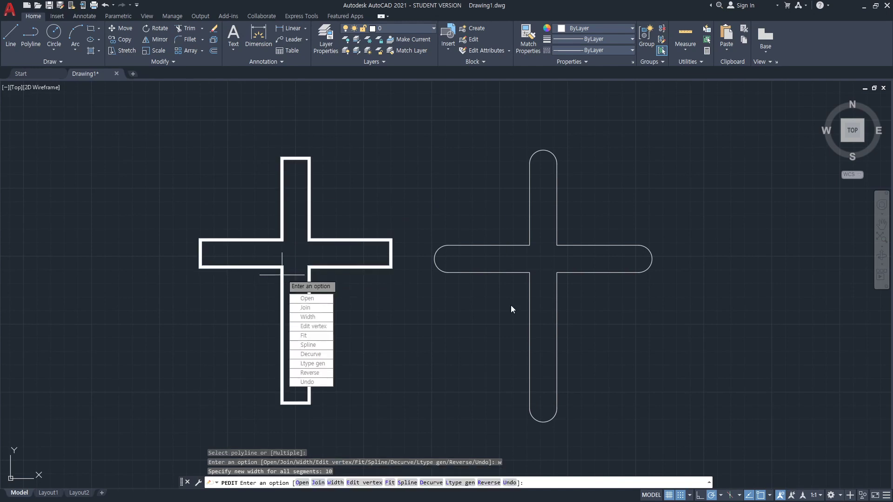
key("Escape")
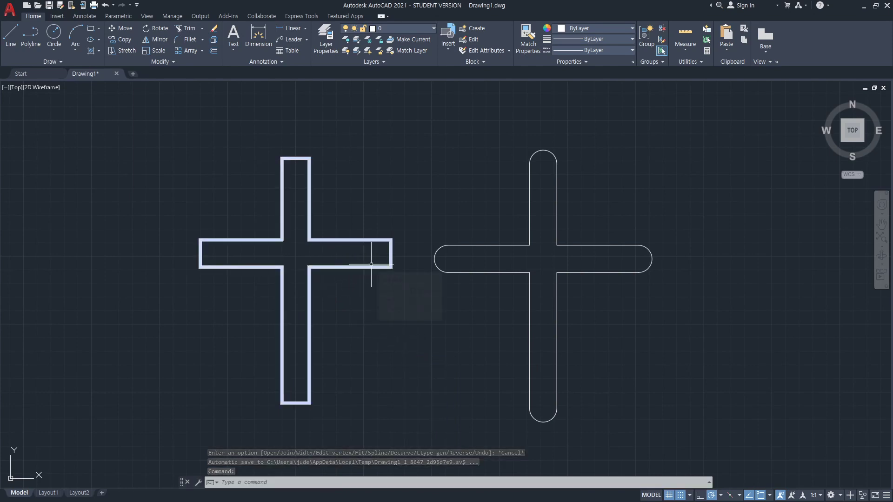
Step: Use PEDIT to set the width of all segments of the round-ended cross to 50
mouse_move(371, 264)
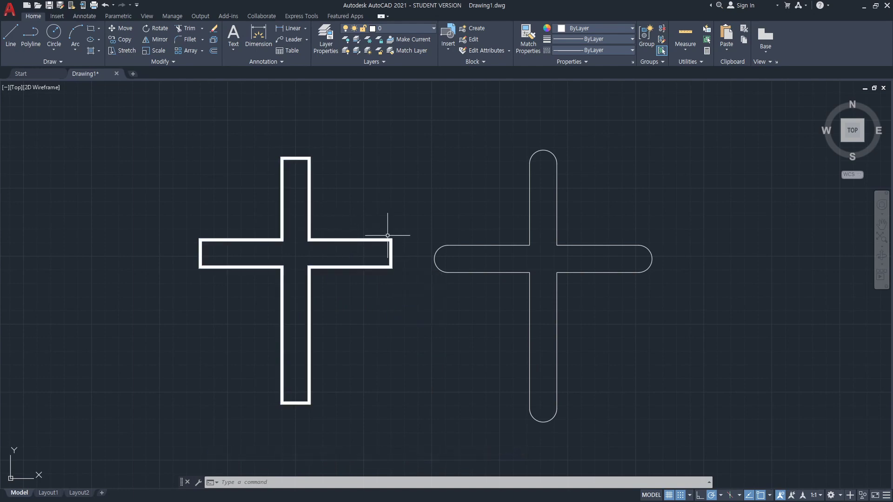
type("pe")
key("Return")
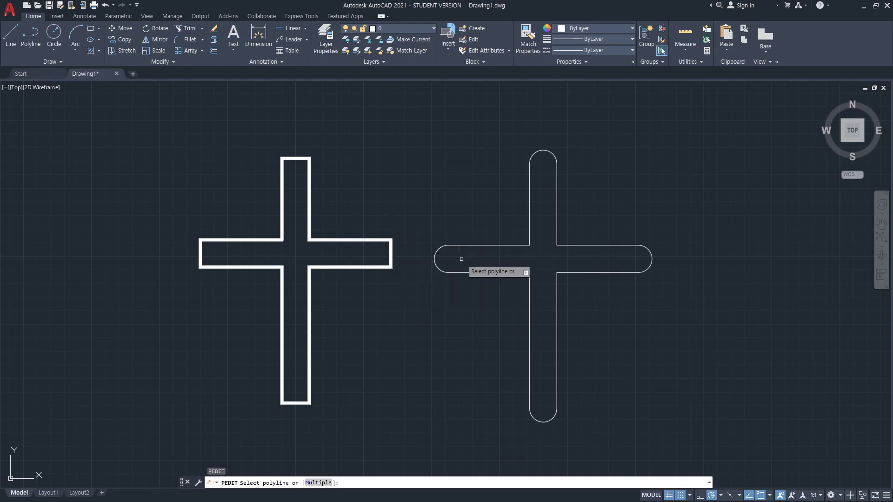
left_click(491, 245)
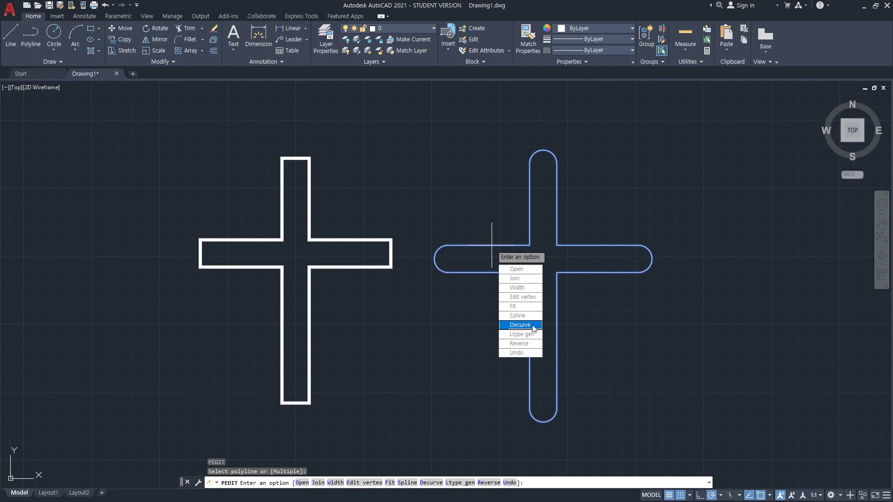
left_click(517, 287)
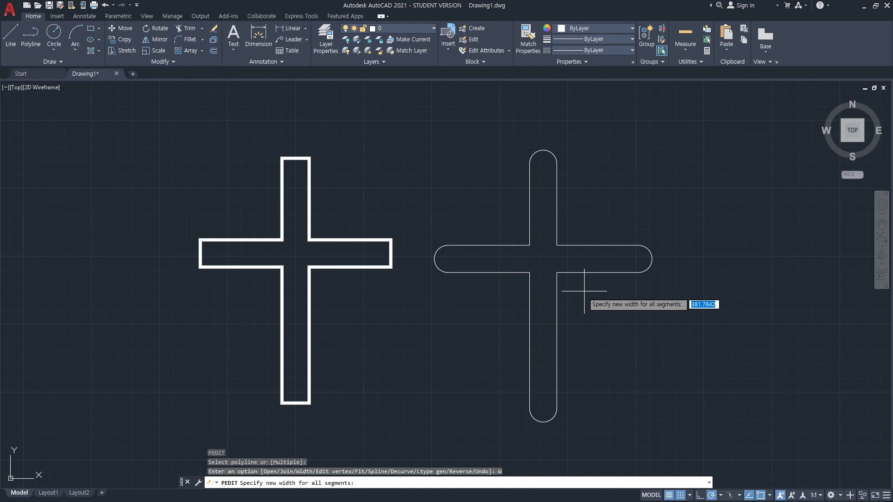
type("50")
key("Return")
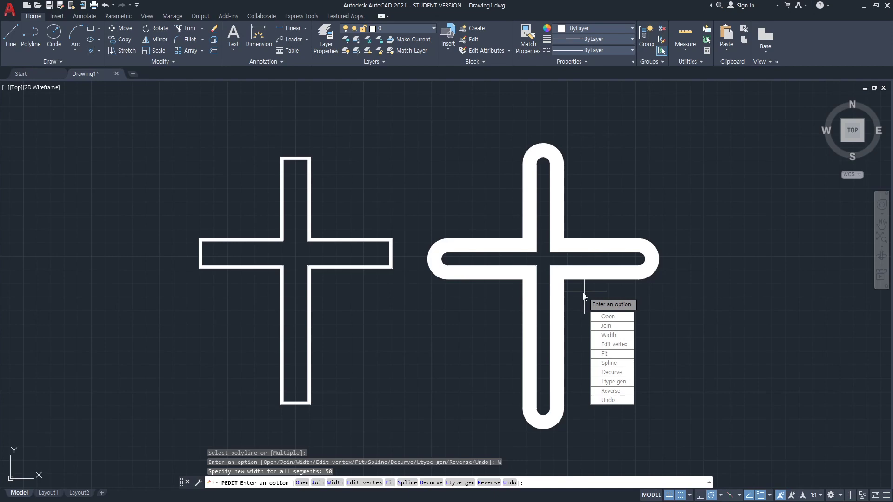
Step: Check the Zoom options in the Word practice notes, return to the AutoCAD drawing and end the polyline edit
key("alt+Tab")
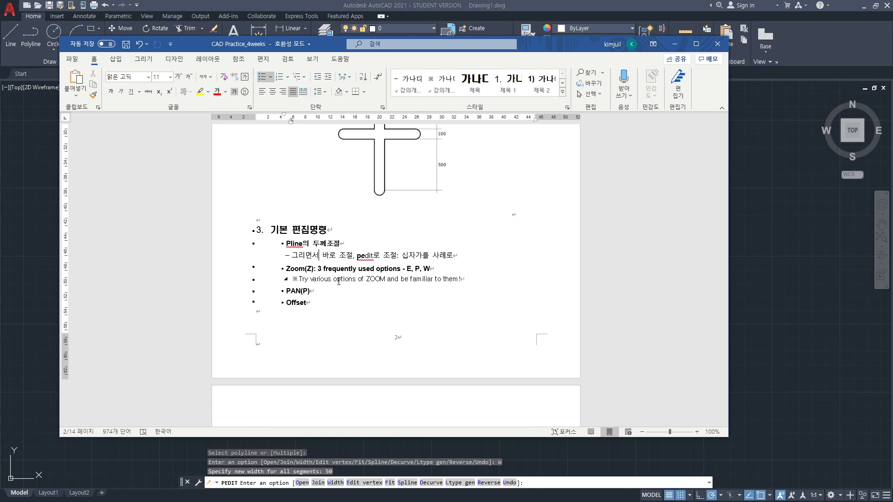
key("alt+Tab")
middle_click_drag(461, 295, 577, 314)
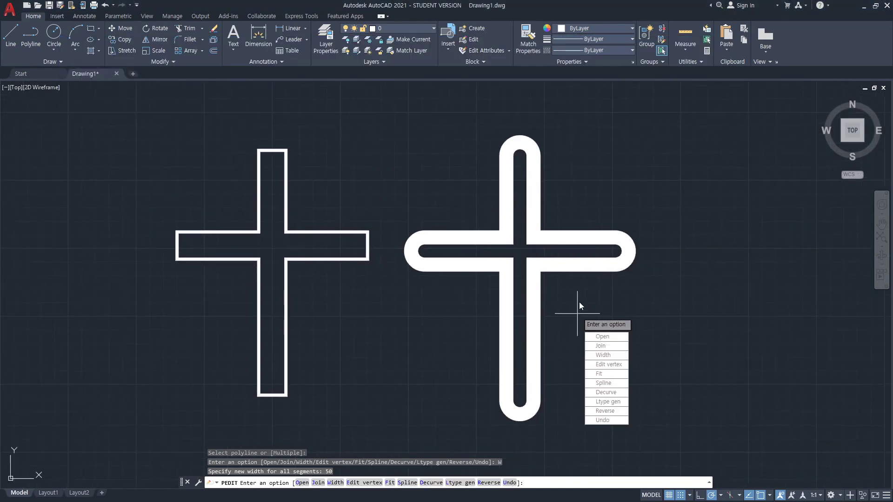
scroll(579, 304, "up", 5)
scroll(579, 253, "down", 5)
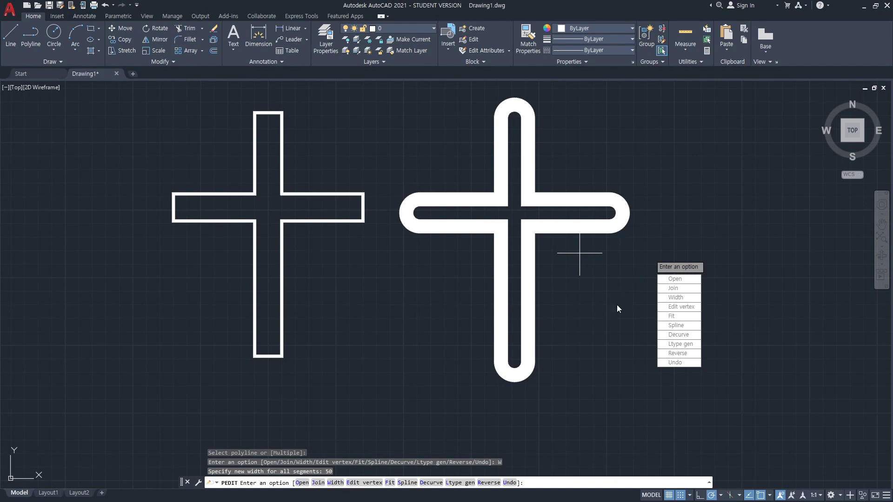
key("Escape")
Step: Use the Zoom command to magnify a window around the crossing and right arm of the square-ended cross
type("zoo")
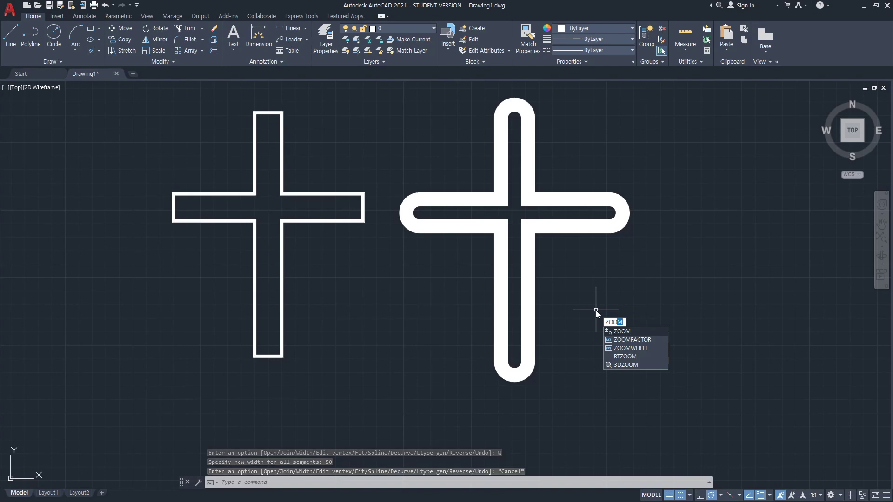
type("m")
key("BackSpace")
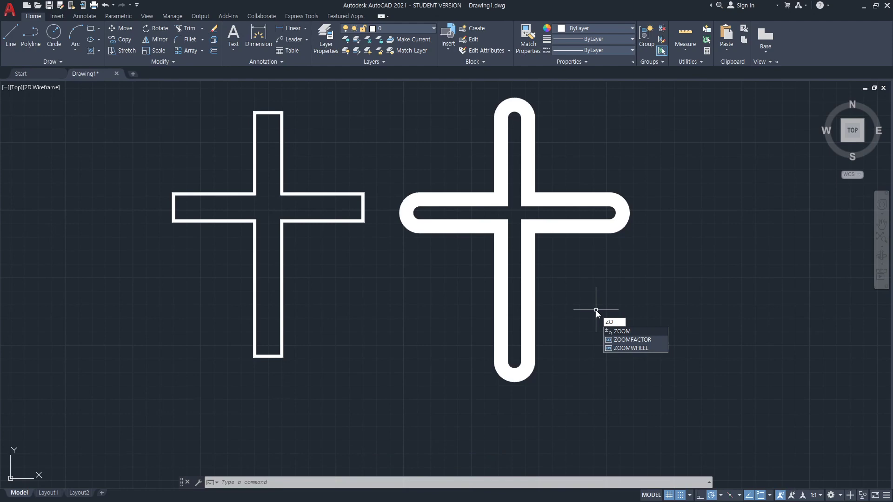
key("BackSpace")
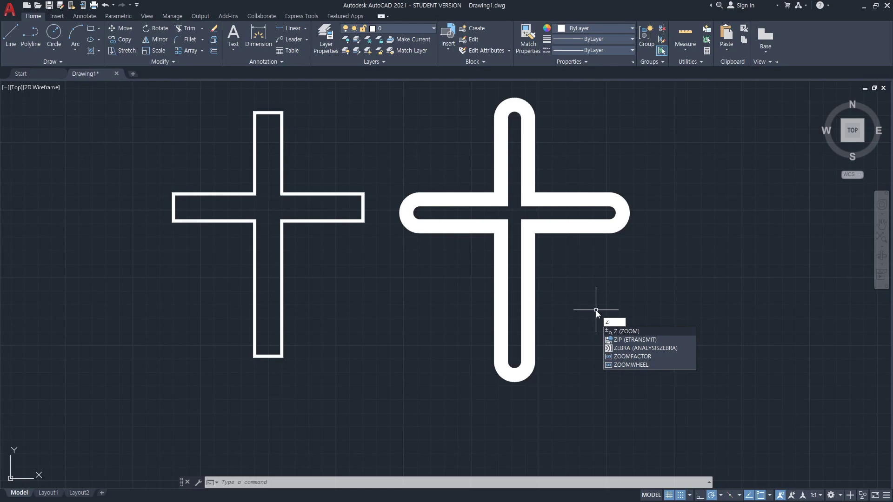
key("Return")
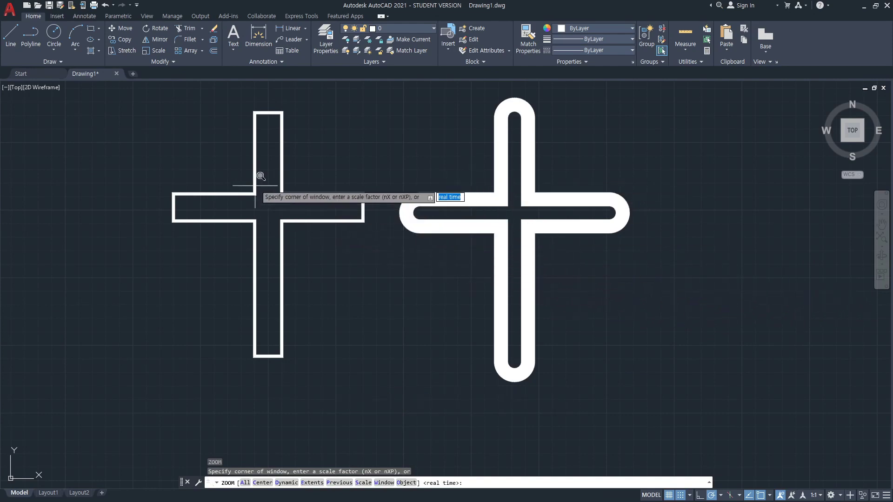
left_click(230, 150)
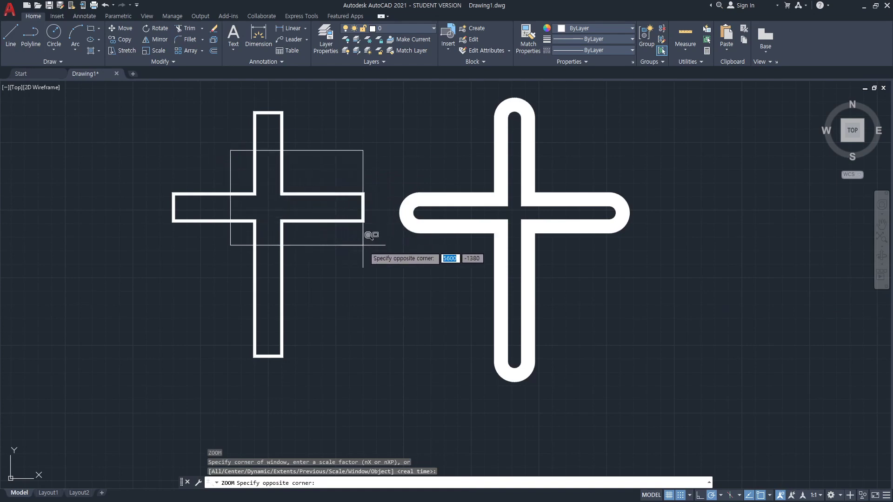
left_click(376, 253)
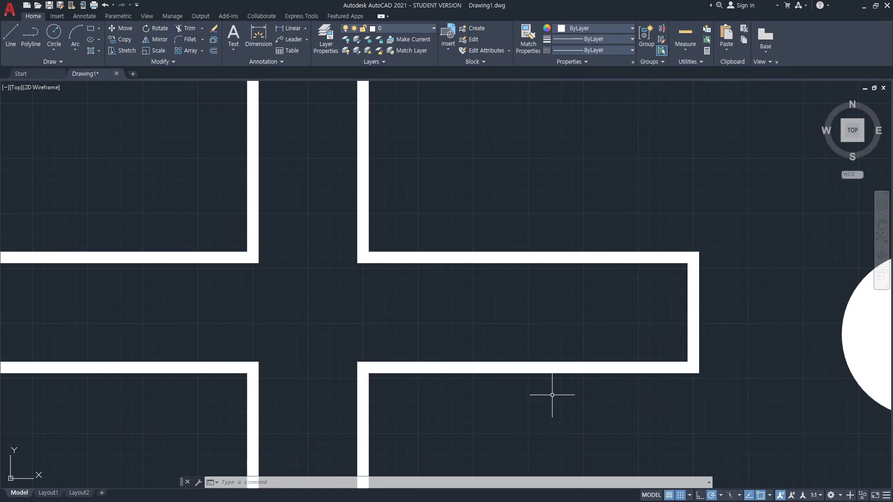
Step: Restore the earlier view with Zoom Previous, and shift the view so both crosses appear small near a corner
key("alt")
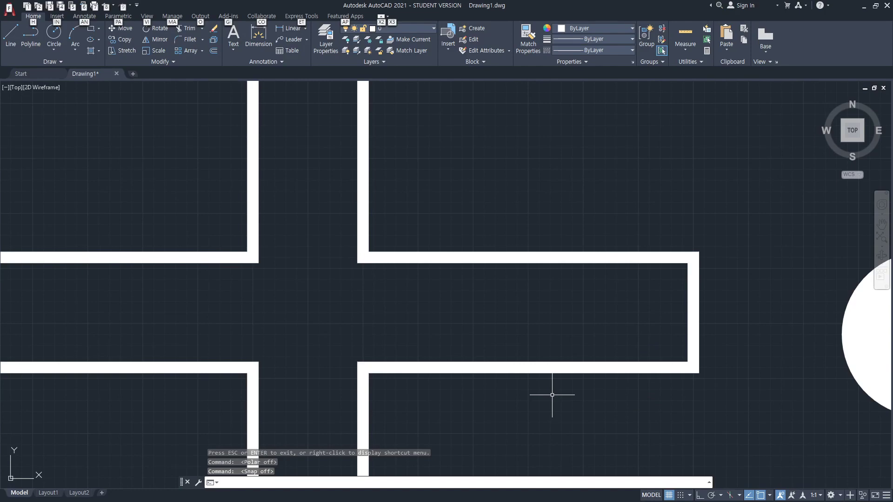
key("Escape")
type("z")
key("Return")
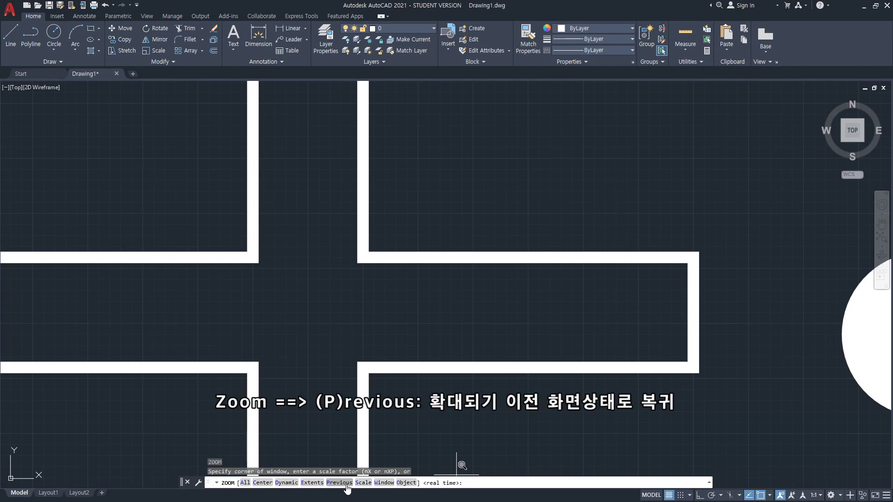
type("p")
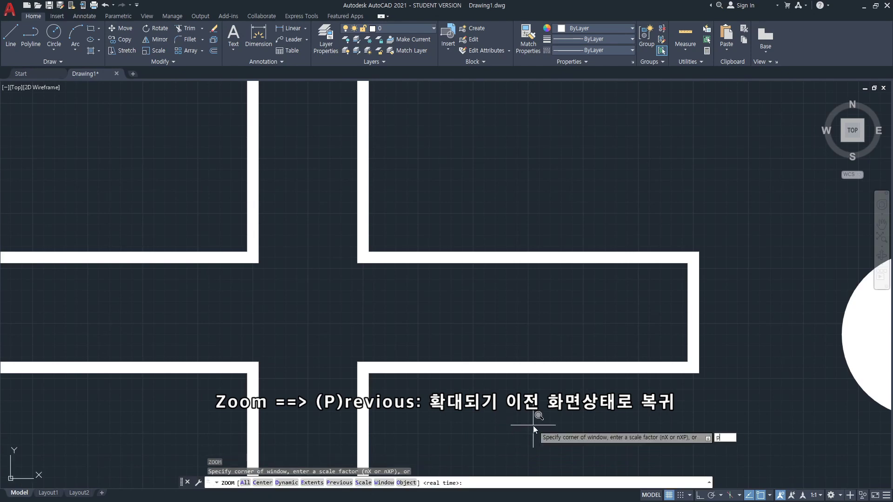
key("Return")
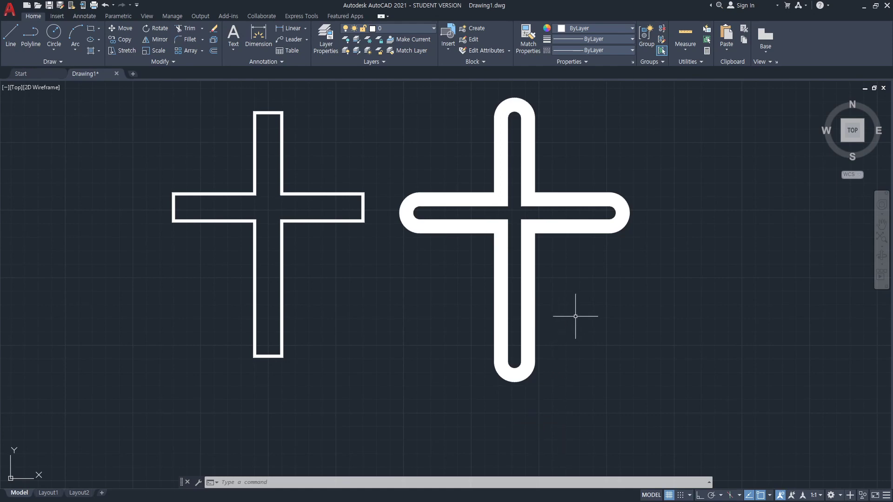
scroll(605, 285, "down", 6)
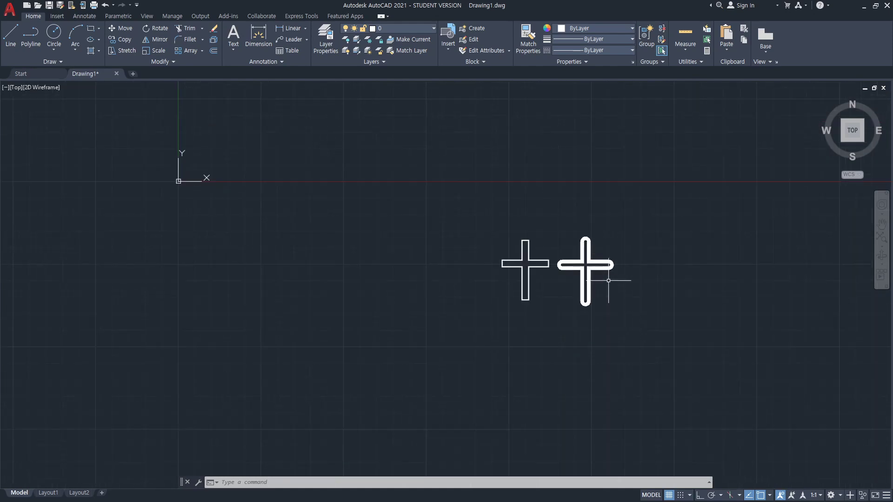
mouse_move(610, 282)
middle_mouse_down()
mouse_move(119, 159)
mouse_move(89, 128)
mouse_move(94, 123)
middle_mouse_up()
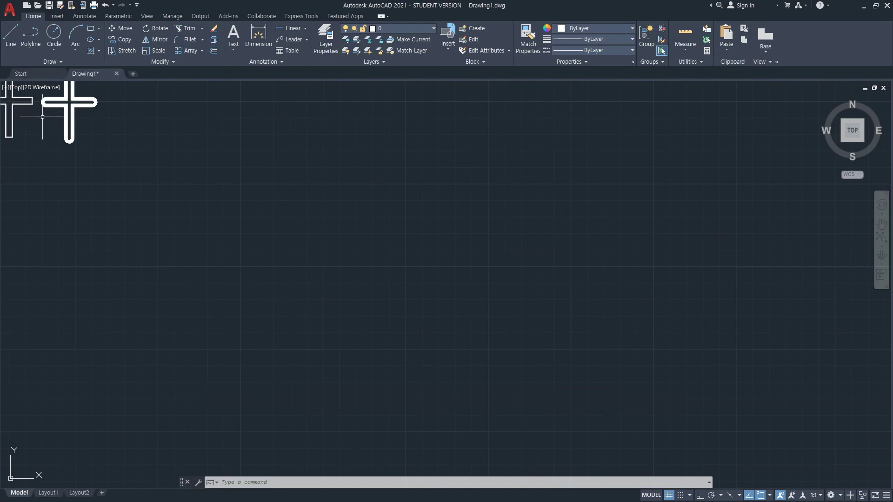
Step: Zoom to the drawing's extents so both crosses fill the view, then zoom out slightly to leave a margin around them
type("z")
key("Return")
type("e")
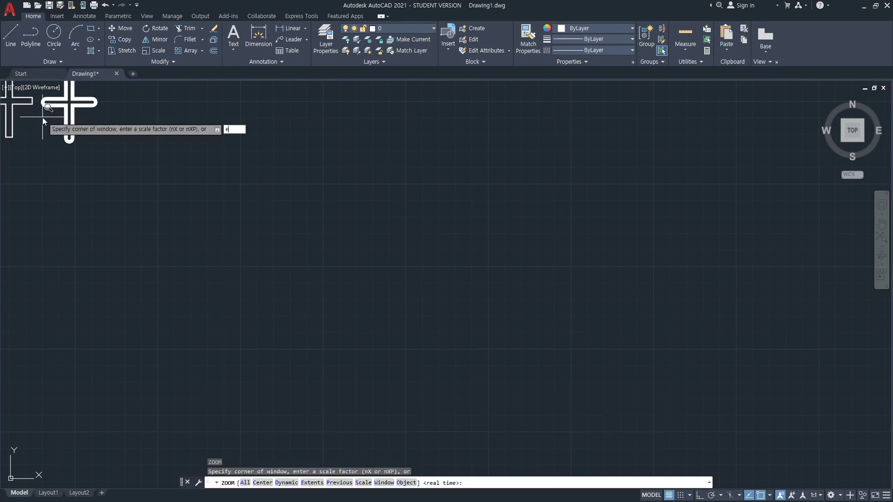
key("Return")
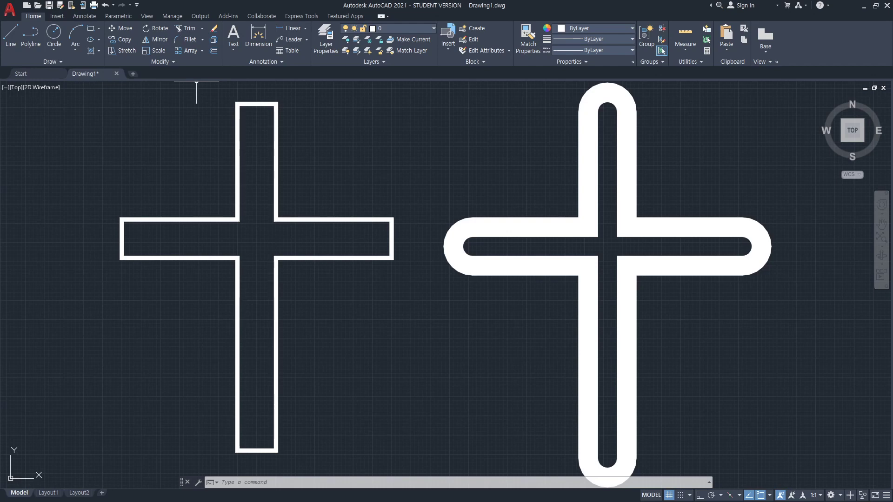
scroll(542, 224, "down", 2)
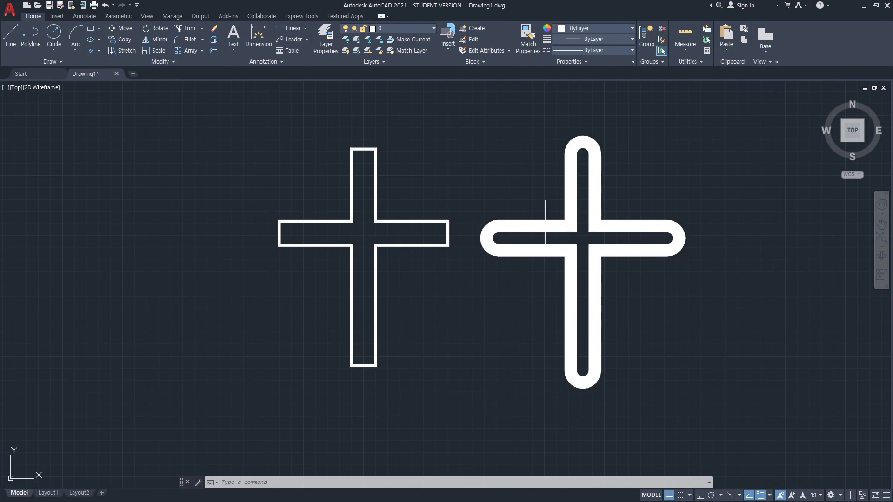
key("ctrl+2")
mouse_move(650, 314)
left_mouse_down()
mouse_move(665, 343)
mouse_move(732, 330)
mouse_move(749, 343)
mouse_move(645, 352)
mouse_move(672, 347)
left_mouse_up()
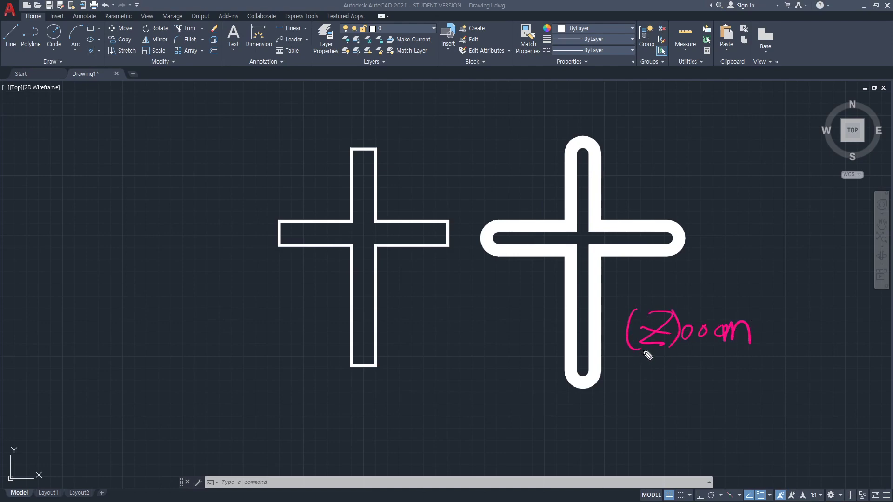
left_click_drag(624, 386, 662, 385)
left_click_drag(649, 377, 650, 395)
mouse_move(696, 363)
left_mouse_down()
mouse_move(739, 405)
mouse_move(744, 365)
mouse_move(697, 361)
left_mouse_up()
left_click_drag(702, 367, 758, 396)
left_click_drag(751, 382, 727, 390)
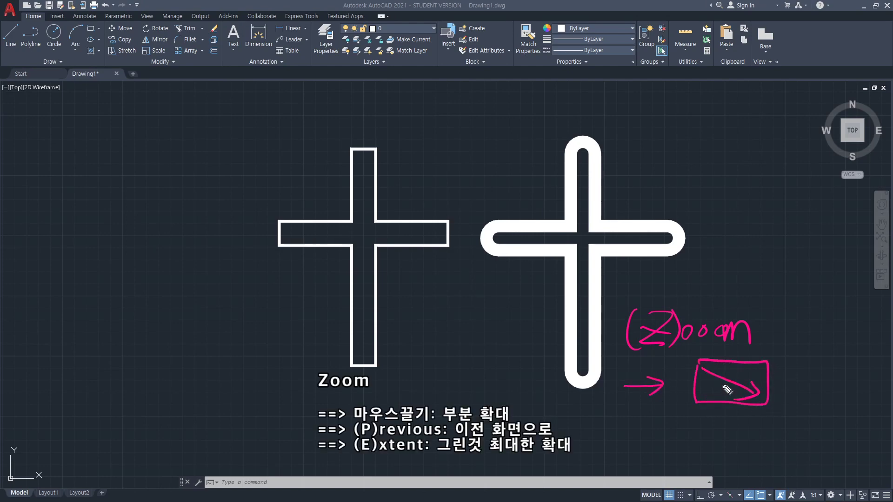
left_click_drag(702, 415, 701, 439)
mouse_move(703, 417)
left_mouse_down()
mouse_move(702, 429)
mouse_move(762, 422)
left_mouse_up()
left_click_drag(753, 416, 754, 429)
mouse_move(786, 418)
left_mouse_down()
mouse_move(779, 427)
mouse_move(837, 415)
mouse_move(704, 445)
mouse_move(718, 466)
mouse_move(763, 458)
left_mouse_up()
left_click_drag(749, 448, 750, 465)
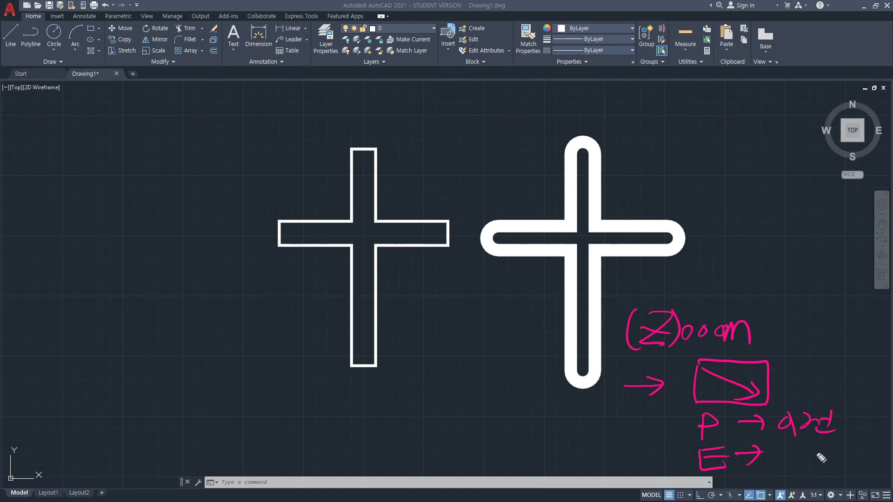
left_click_drag(778, 446, 796, 444)
mouse_move(796, 445)
left_mouse_down()
mouse_move(783, 464)
mouse_move(825, 447)
left_mouse_up()
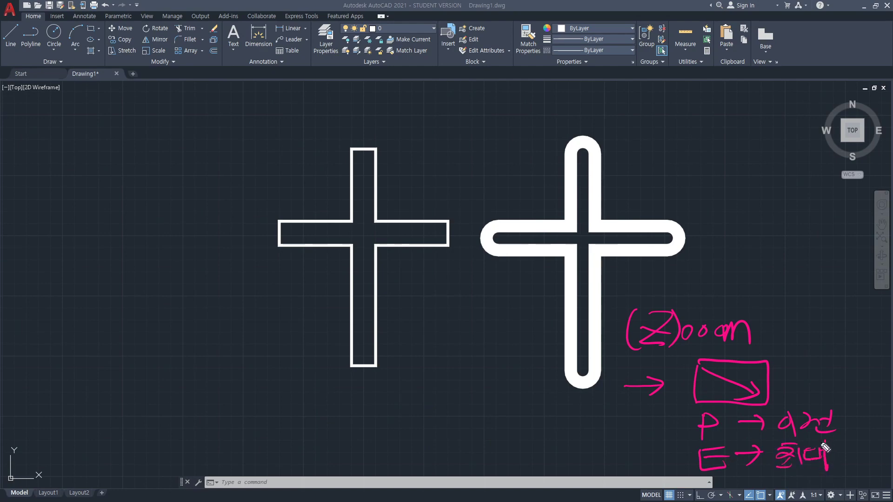
mouse_move(684, 353)
left_mouse_down()
mouse_move(672, 356)
mouse_move(672, 452)
mouse_move(684, 453)
left_mouse_up()
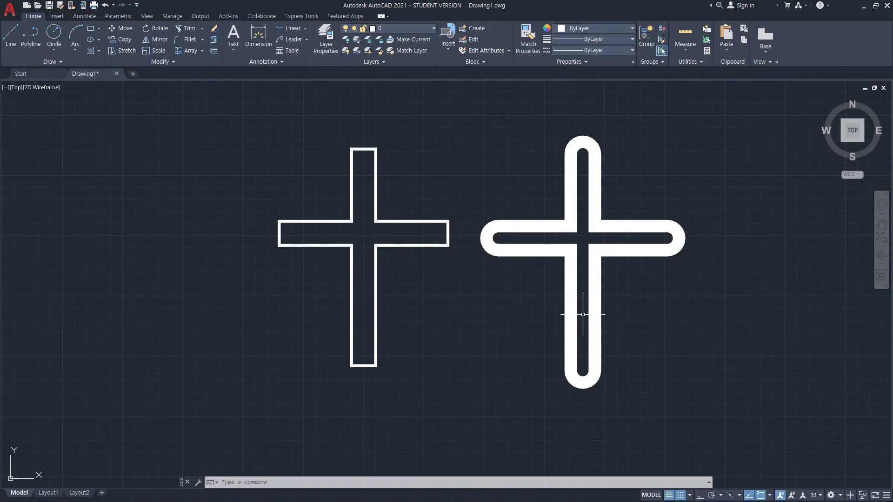
Step: Practise moving the view of the two crosses in several directions, first directly and then with the Pan command
mouse_move(524, 306)
middle_mouse_down()
mouse_move(409, 297)
mouse_move(449, 343)
mouse_move(515, 327)
mouse_move(452, 359)
middle_mouse_up()
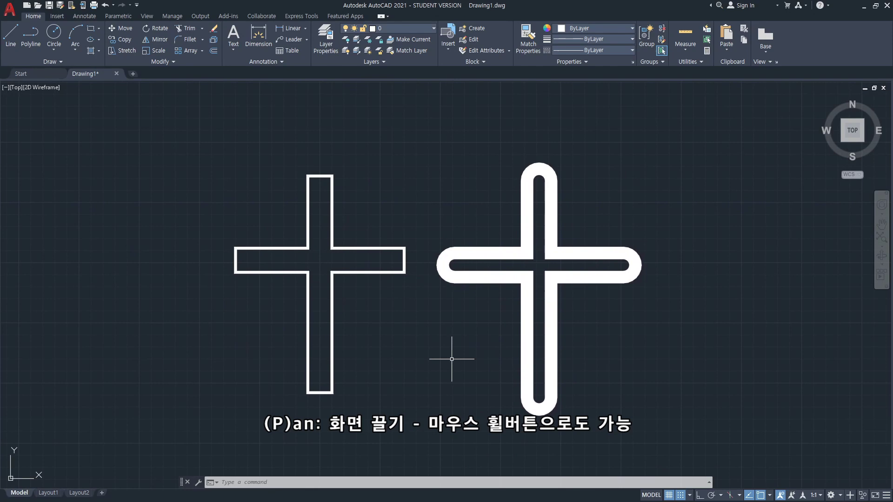
mouse_move(456, 355)
middle_mouse_down()
mouse_move(407, 311)
mouse_move(390, 314)
mouse_move(623, 303)
mouse_move(502, 333)
mouse_move(452, 305)
middle_mouse_up()
type("pan")
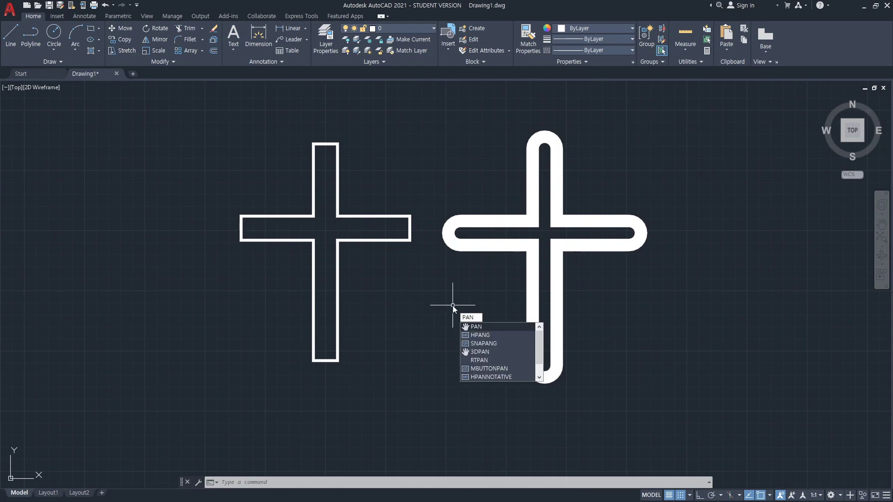
key("BackSpace")
key("BackSpace")
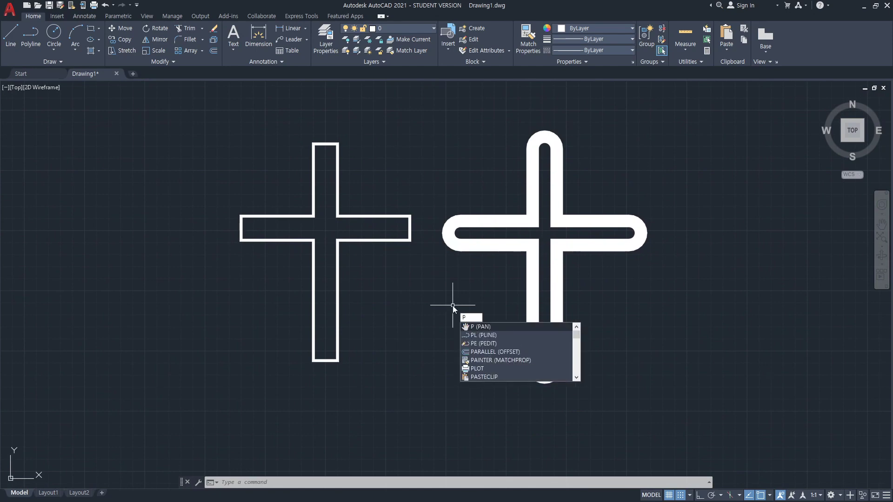
key("Return")
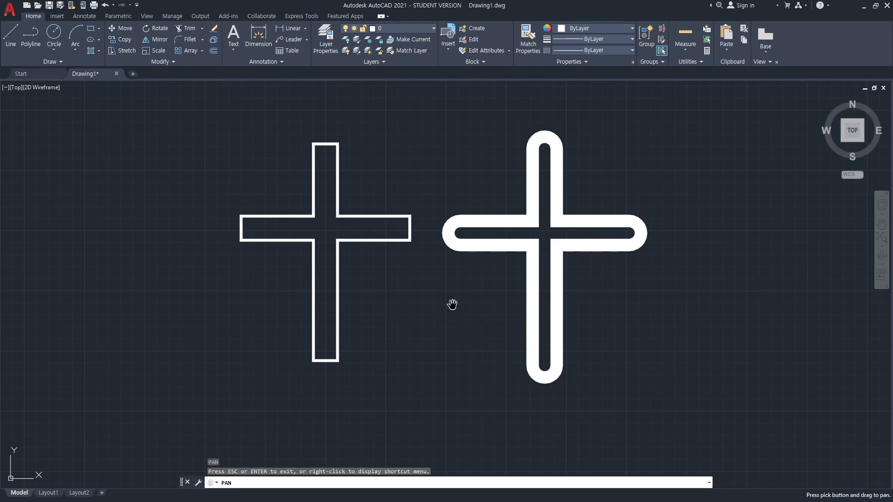
mouse_move(409, 313)
left_mouse_down()
mouse_move(518, 329)
mouse_move(601, 292)
left_mouse_up()
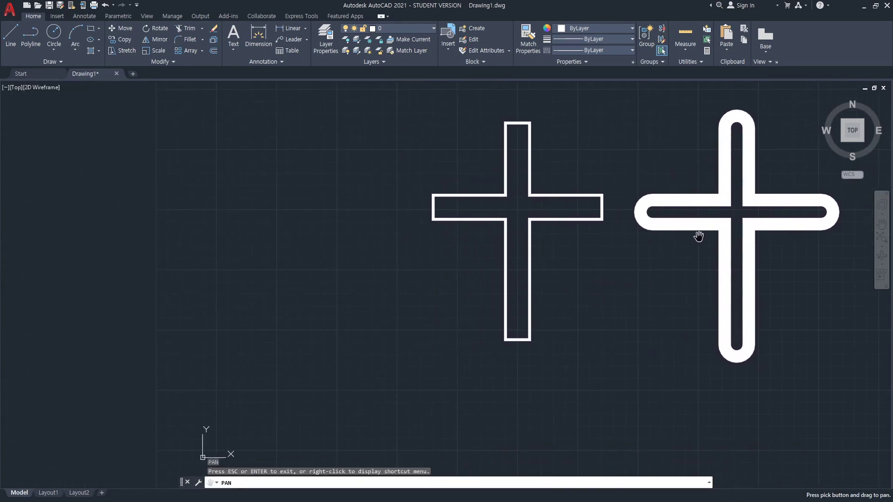
left_click_drag(698, 237, 546, 299)
left_click_drag(747, 231, 720, 256)
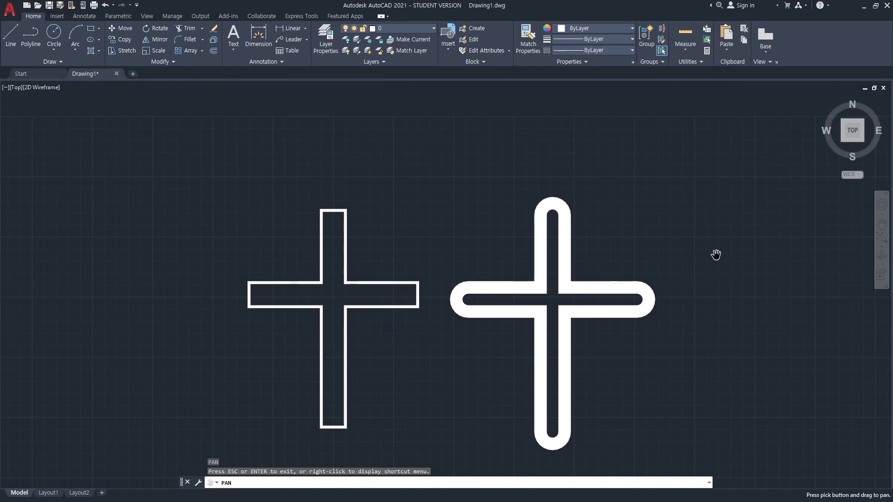
left_click_drag(743, 270, 650, 250)
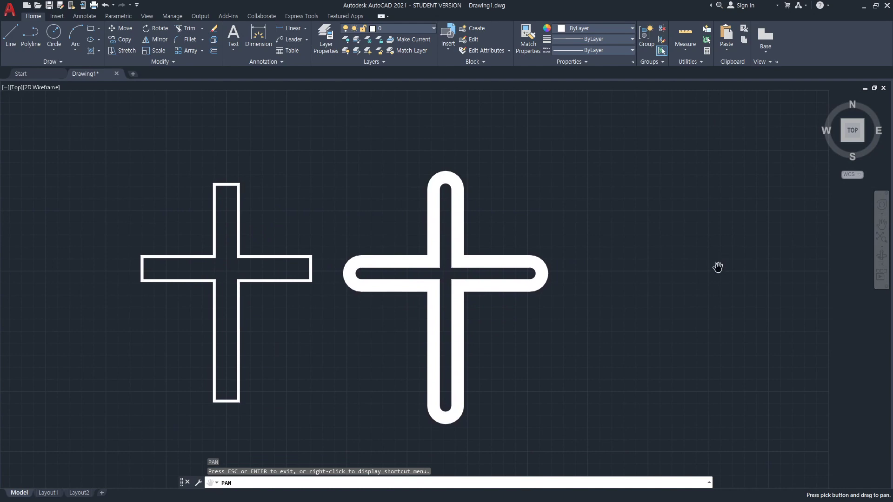
left_click_drag(715, 282, 606, 272)
left_click_drag(401, 298, 714, 287)
left_click_drag(792, 292, 574, 290)
mouse_move(743, 293)
left_mouse_down()
mouse_move(710, 301)
mouse_move(738, 301)
left_mouse_up()
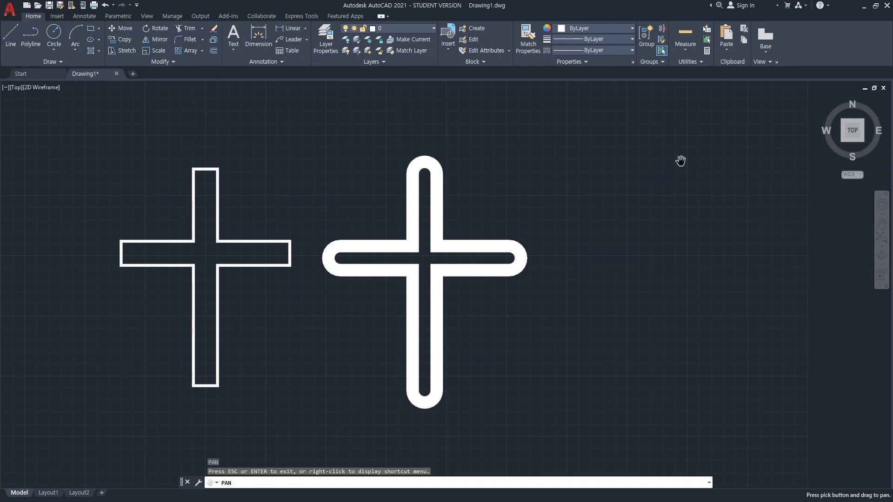
Step: Pan until there is a large empty area to the right of the round-ended cross, and end the Pan command
left_click_drag(781, 295, 422, 291)
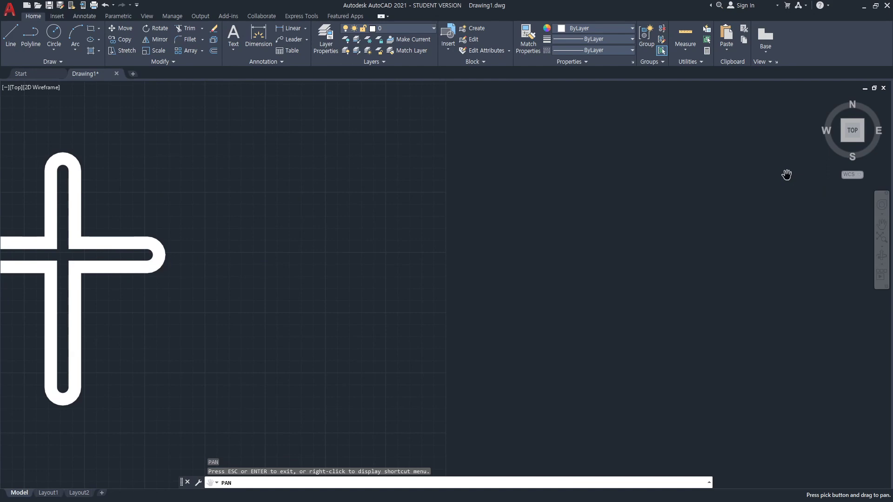
middle_click_drag(404, 295, 484, 235)
key("Escape")
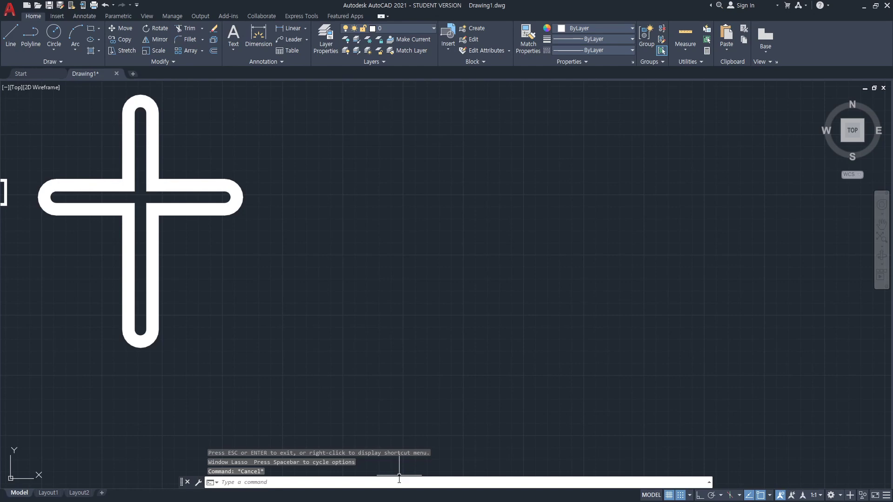
Step: Start a freehand zigzag polyline in the empty area right of the round-ended cross, running down and toward the lower right
type("pl")
key("Return")
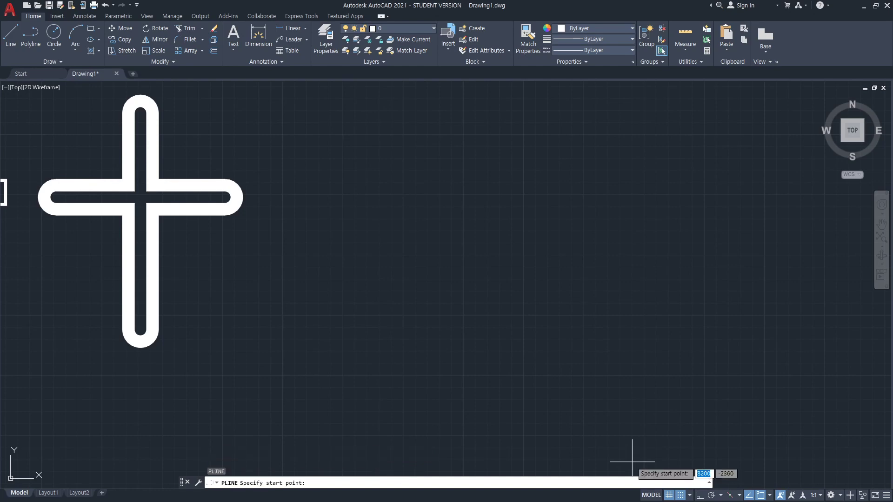
left_click(415, 199)
left_click(474, 281)
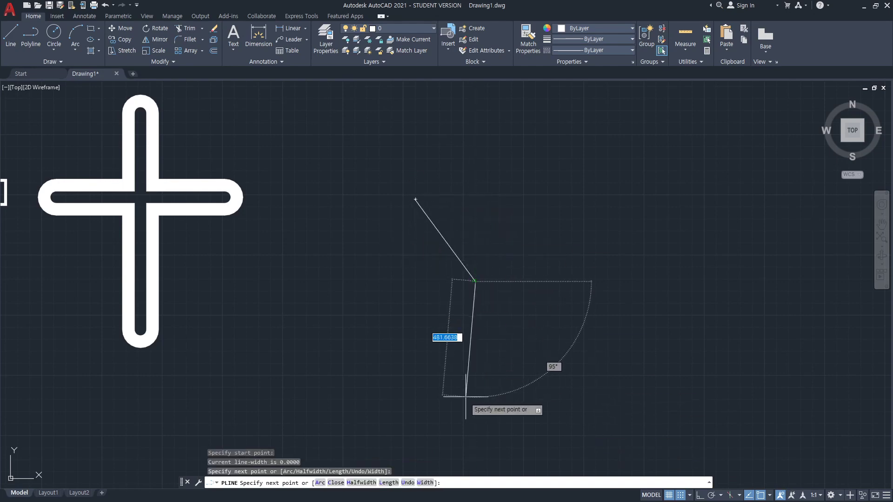
left_click(463, 397)
left_click(422, 437)
left_click(615, 457)
left_click(687, 395)
left_click(732, 464)
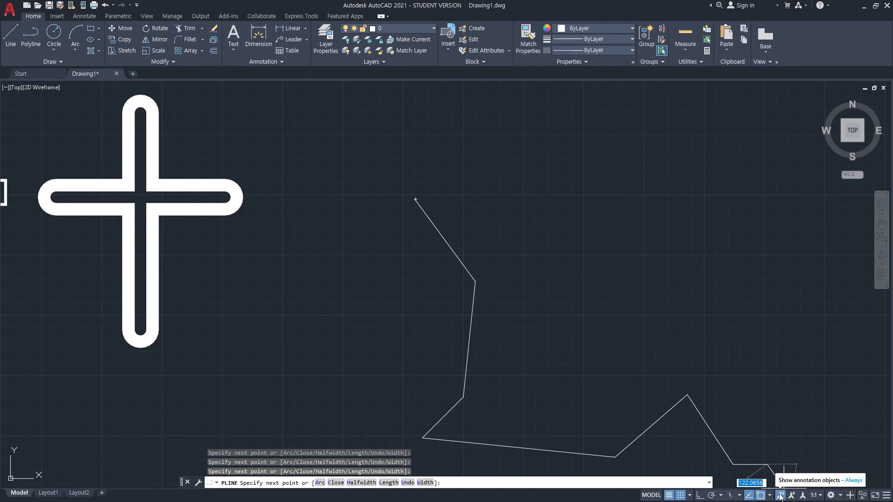
Step: Run Pan transparently ('pan) within the polyline command, make room beyond the last vertex, and resume the polyline
type("'")
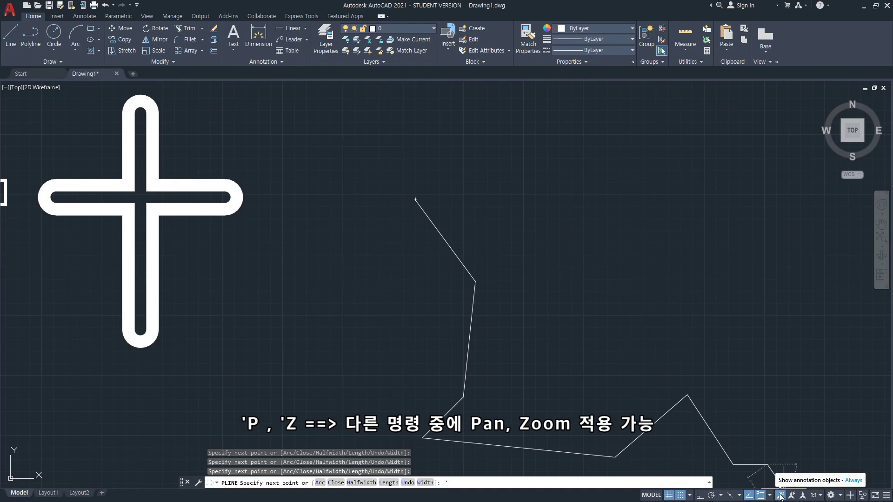
type("p")
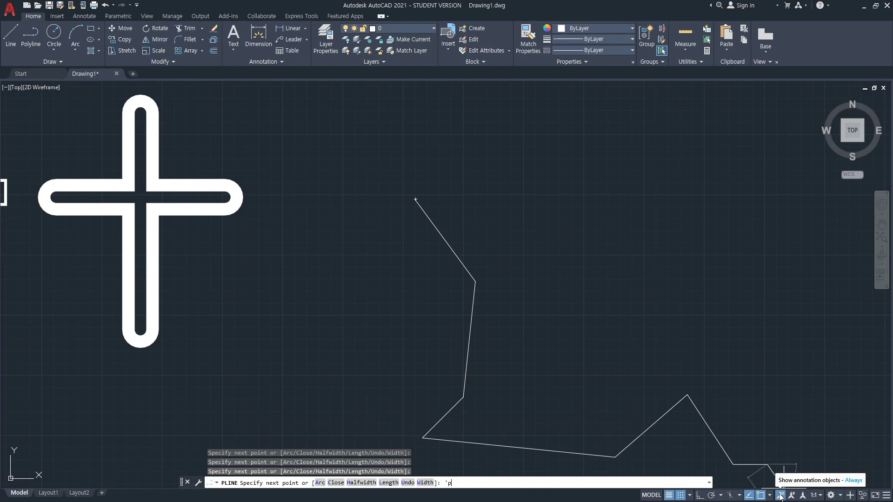
type("an")
key("Return")
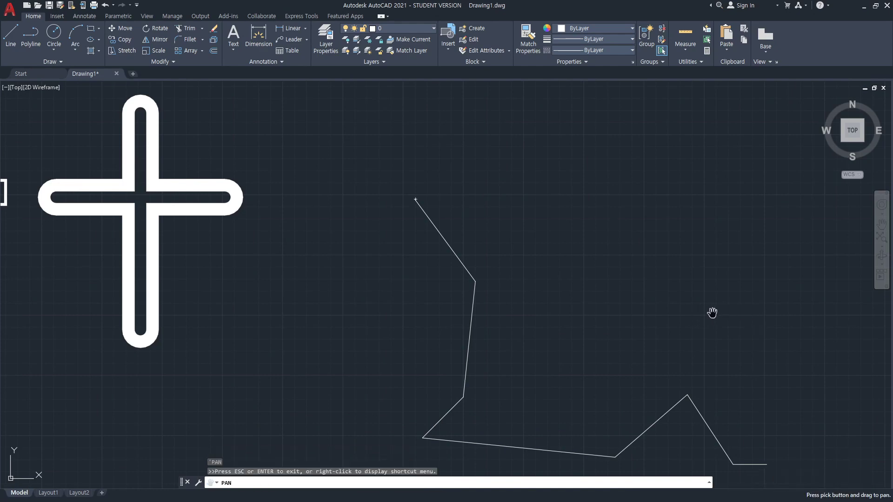
left_click_drag(714, 332, 675, 298)
mouse_move(709, 337)
left_mouse_down()
mouse_move(656, 309)
mouse_move(619, 267)
left_mouse_up()
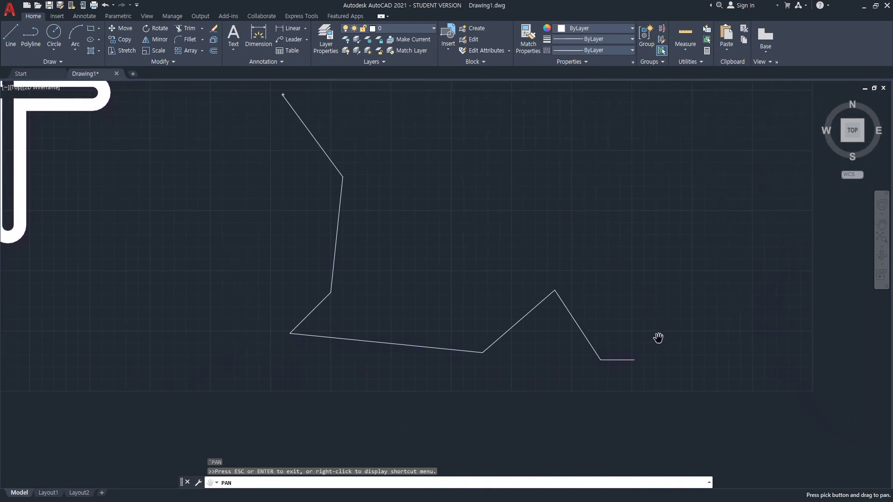
mouse_move(660, 345)
left_mouse_down()
mouse_move(661, 358)
mouse_move(629, 374)
mouse_move(560, 359)
mouse_move(508, 292)
mouse_move(420, 244)
mouse_move(403, 214)
left_mouse_up()
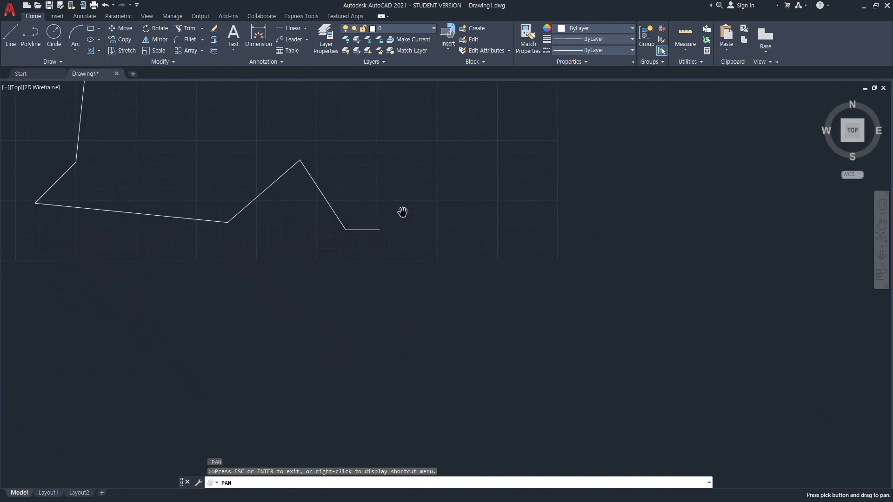
key("Escape")
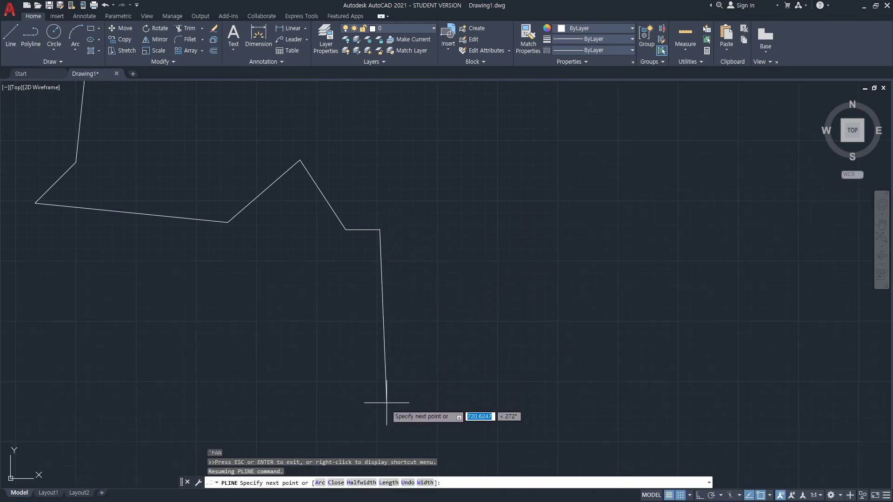
Step: Continue the polyline with a long downward segment and a series of freehand segments toward the right edge of the view
left_click(377, 429)
left_click(449, 443)
left_click(528, 394)
left_click(655, 393)
left_click(784, 400)
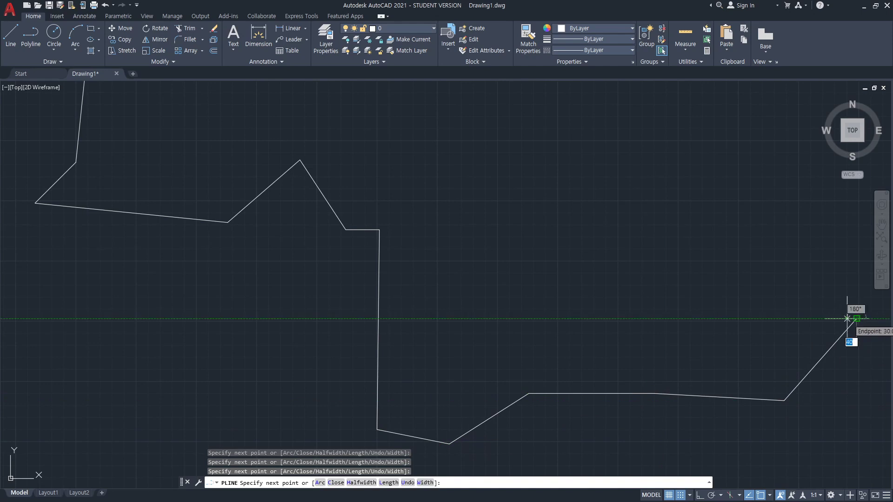
left_click(856, 318)
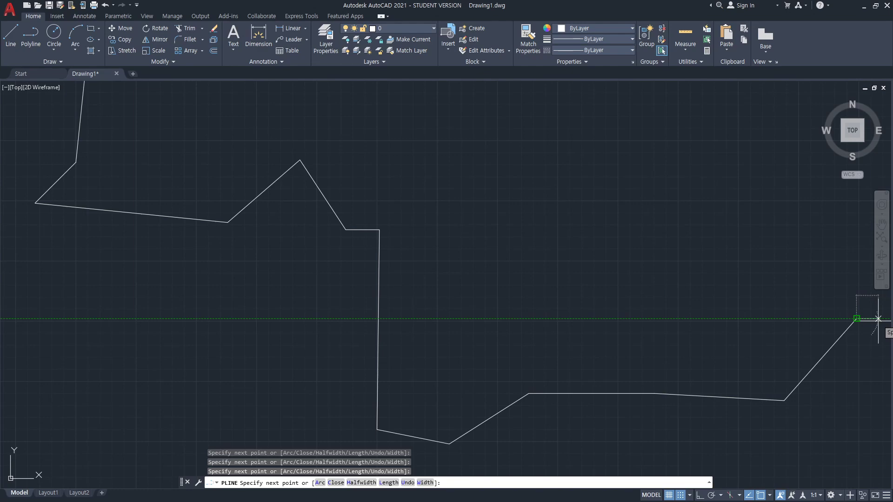
Step: Run Zoom transparently with the Extents option, without leaving the polyline command, to fit the crosses and the polyline
middle_click(877, 321)
middle_click(878, 320)
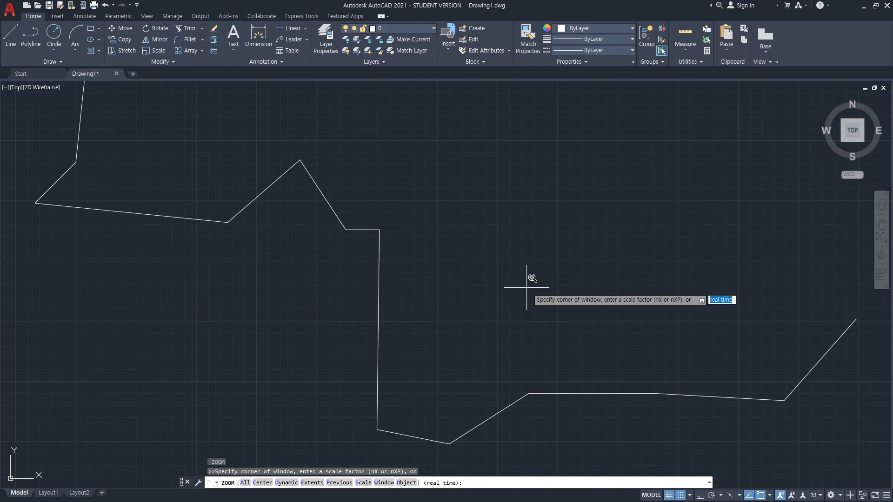
type("e")
key("Return")
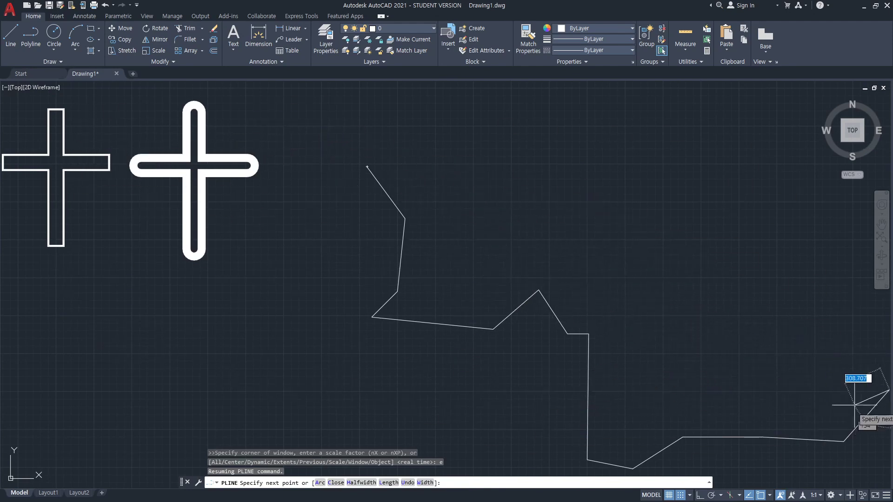
Step: Extend the polyline up and around above its first part, down between it and the round-ended cross, and finish it at lower left
left_click(855, 237)
left_click(805, 132)
left_click(772, 111)
left_click(461, 100)
left_click(329, 116)
left_click(288, 148)
left_click(288, 267)
left_click(220, 344)
left_click(288, 399)
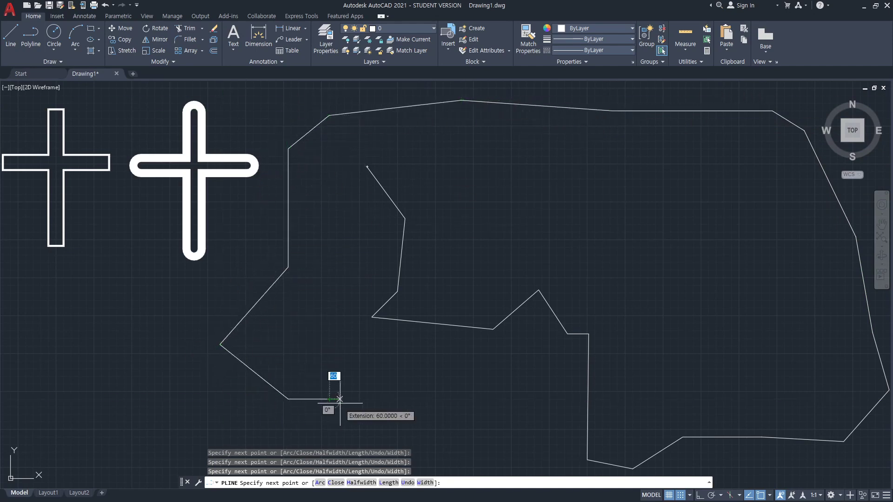
left_click(348, 399)
key("Return")
Step: Switch to the Word practice notes and add an arrow followed by 'p, 'z after the PAN(P) entry
key("alt+Tab")
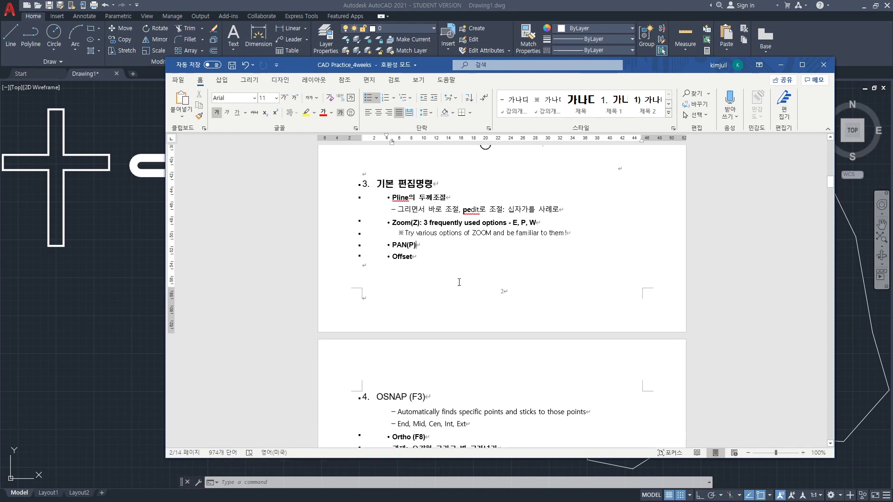
type("==")
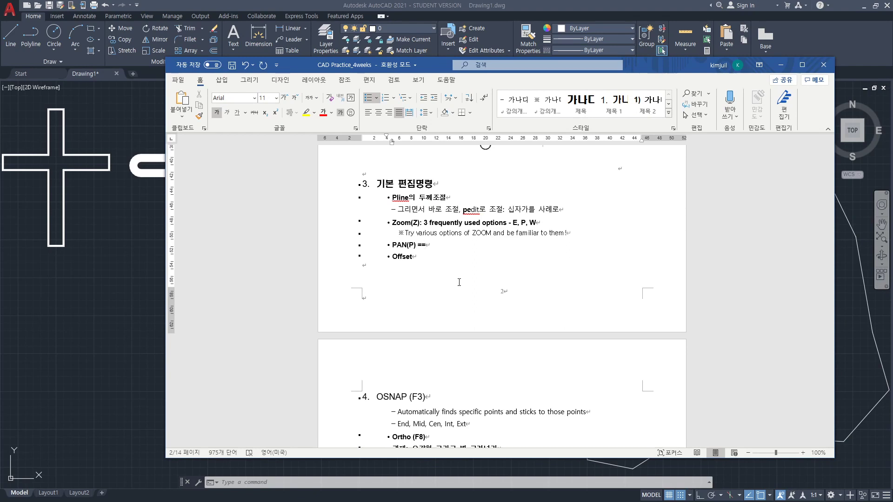
type("> ")
type("'")
type("p")
type(", 'z")
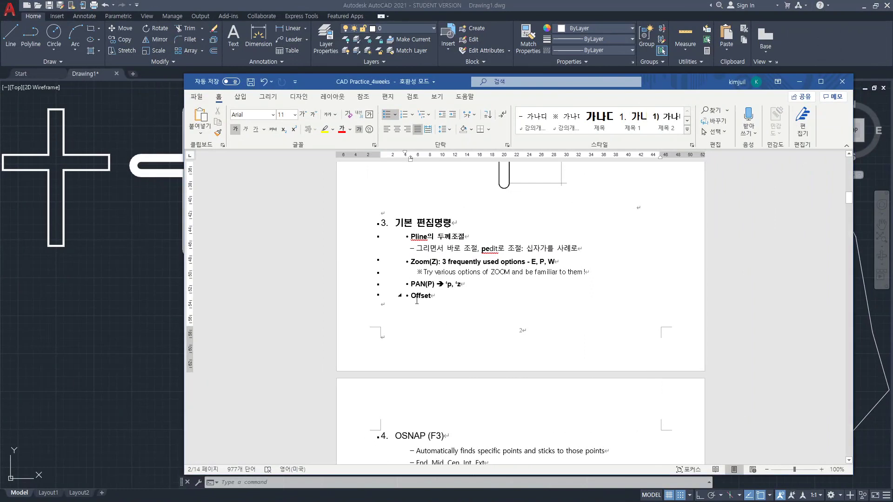
left_click(412, 296)
left_click_drag(412, 296, 435, 301)
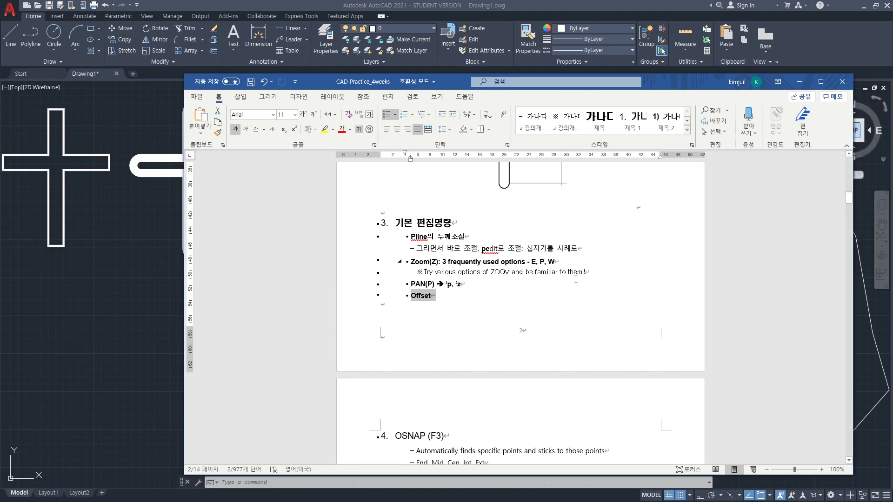
left_click(439, 323)
left_click(443, 299)
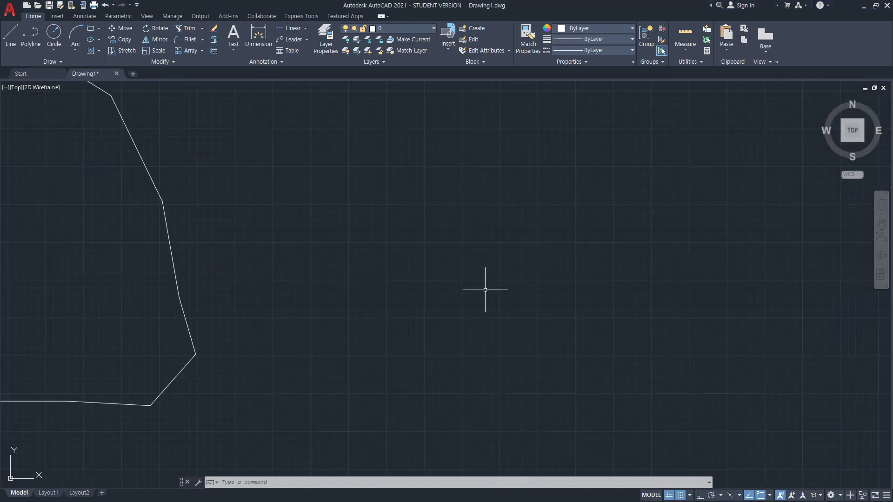
Step: Switch to AutoCAD and draw a freehand circle in the empty area to the right of the polyline
type("CIRCLE")
key("Return")
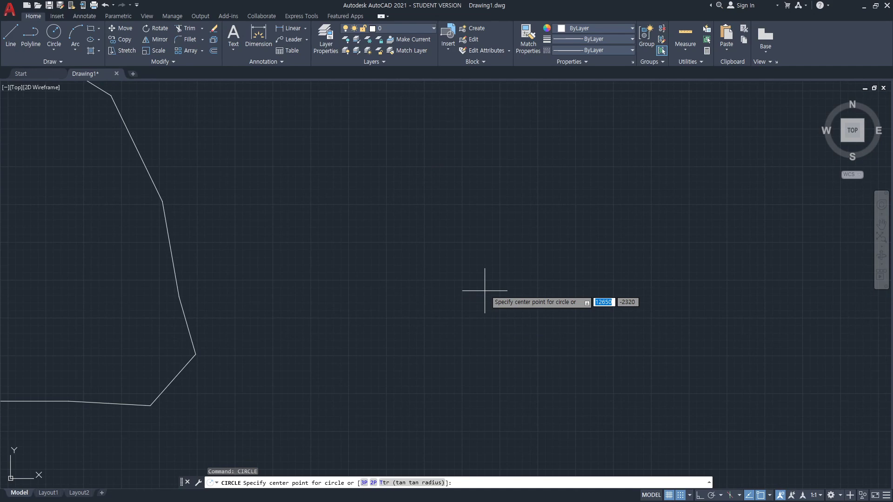
left_click(489, 287)
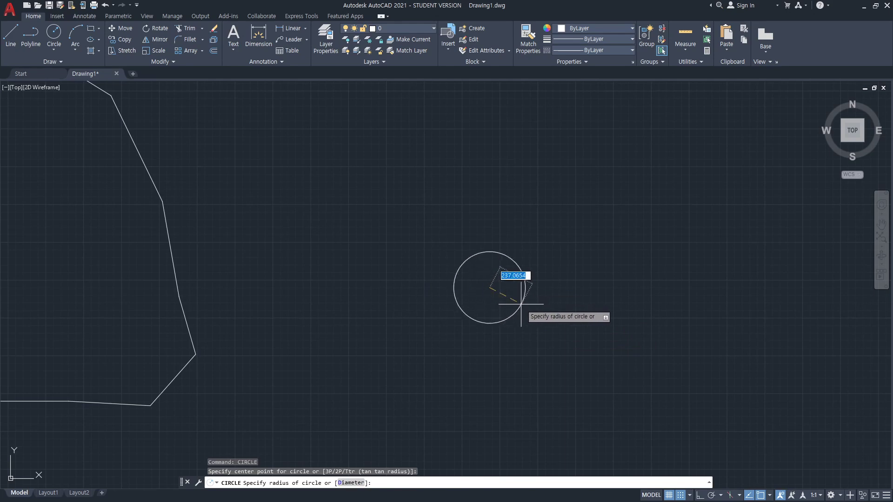
left_click(561, 327)
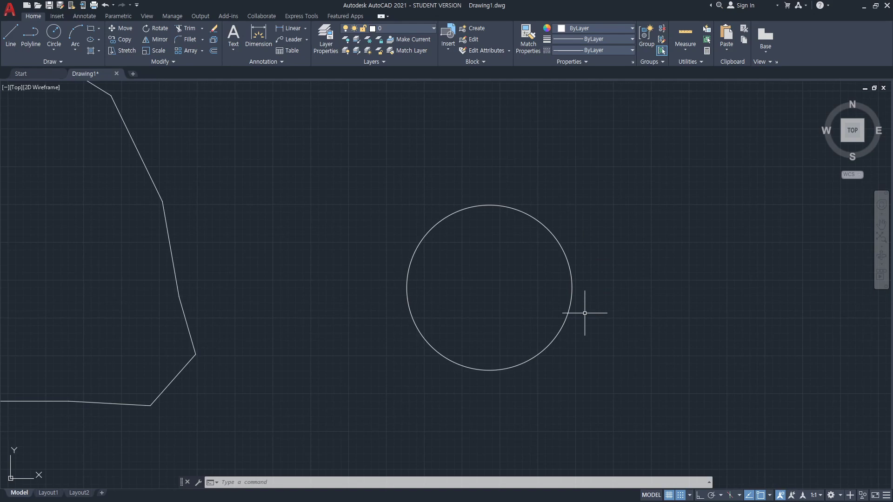
Step: Offset the circle outward once, setting the offset distance to about 192 by picking two points near its upper right
type("OFFSe")
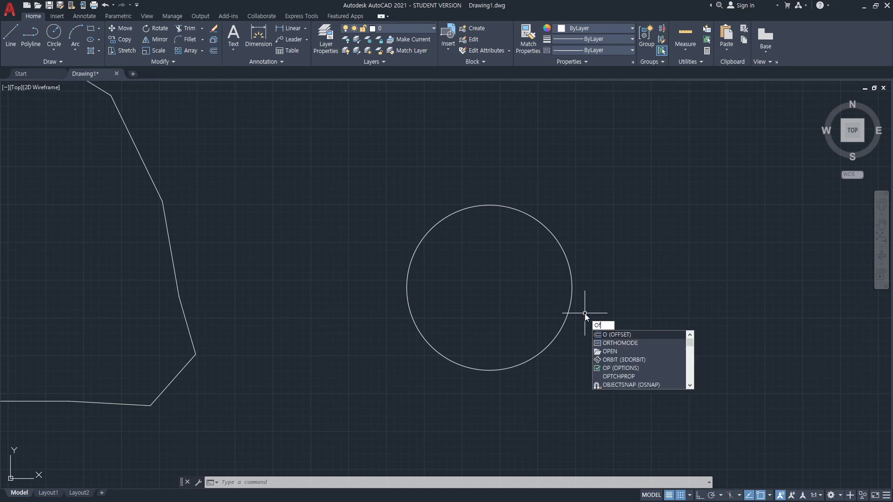
type("T")
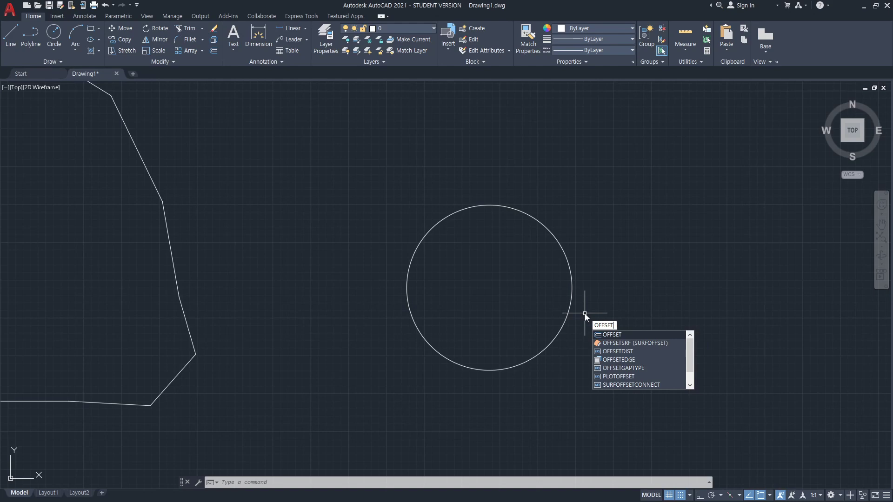
key("Return")
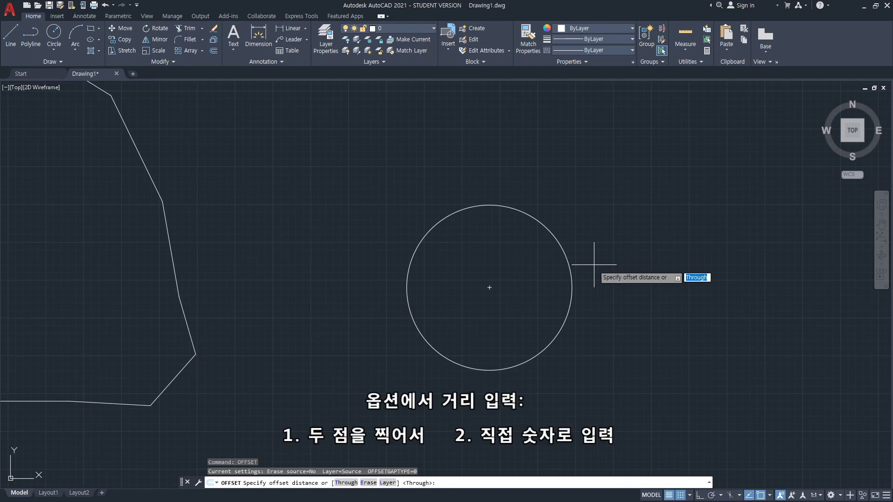
type("50")
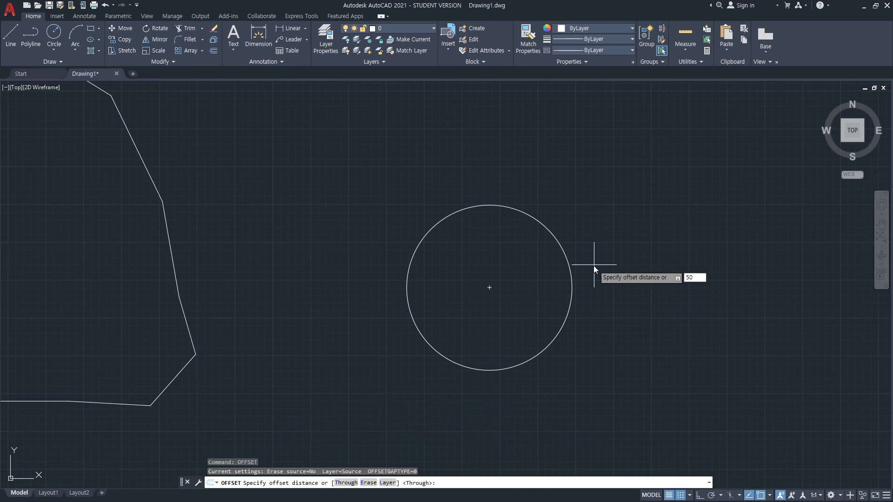
key("BackSpace")
key("BackSpace")
left_click(577, 230)
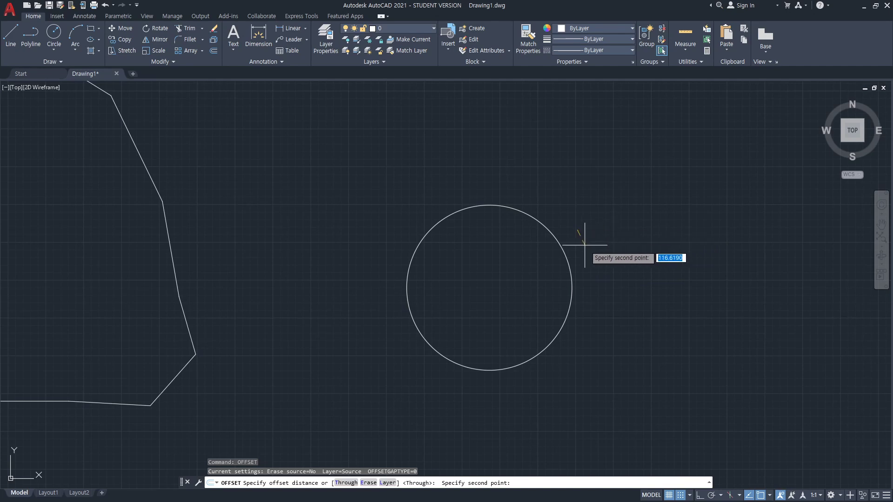
left_click(603, 216)
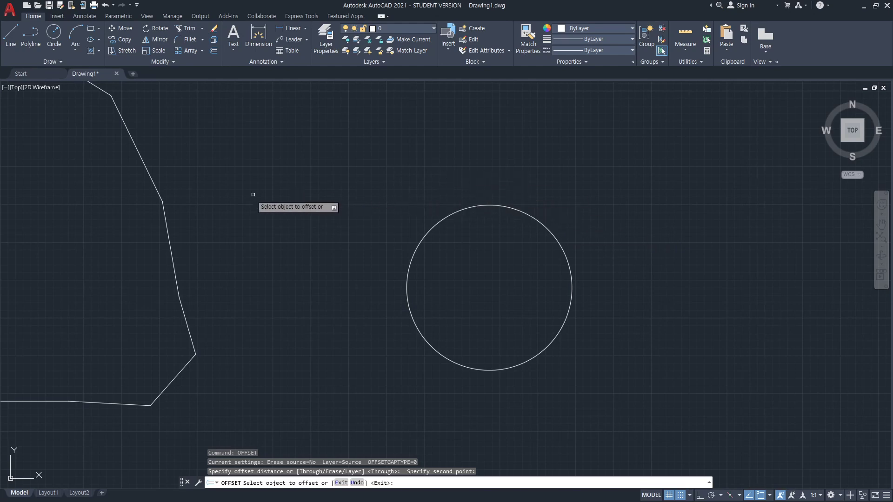
left_click(567, 262)
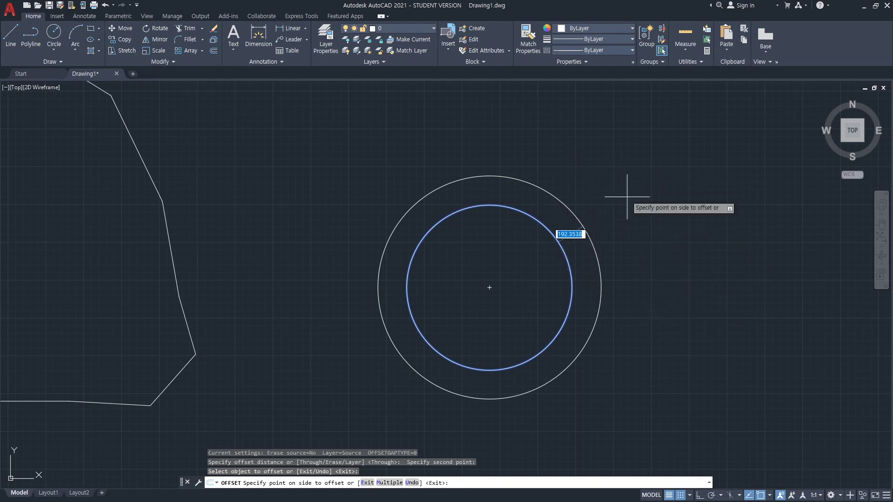
left_click(631, 242)
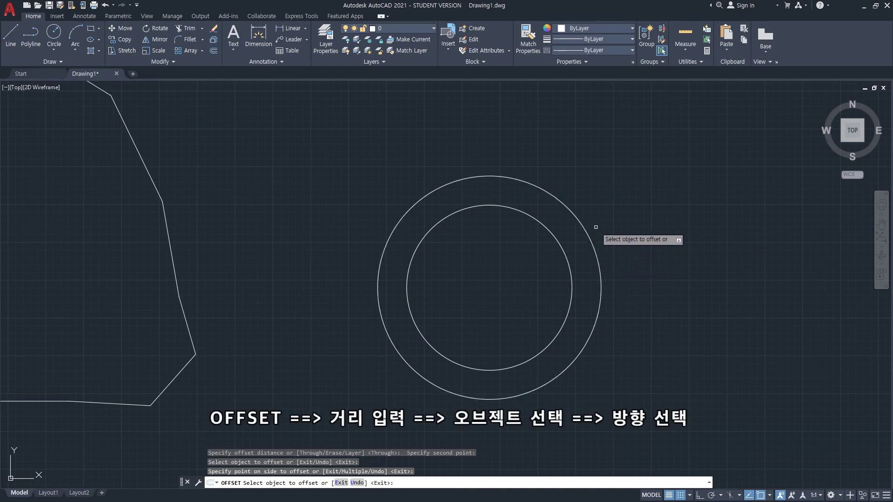
Step: Offset the outermost circle outward five more times at the same distance, each time using the newest circle as the source
left_click(580, 219)
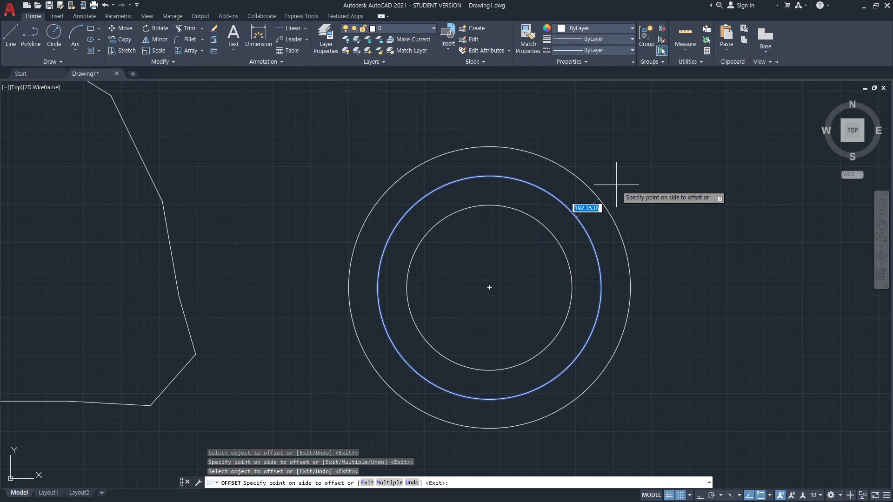
left_click(617, 186)
left_click(608, 210)
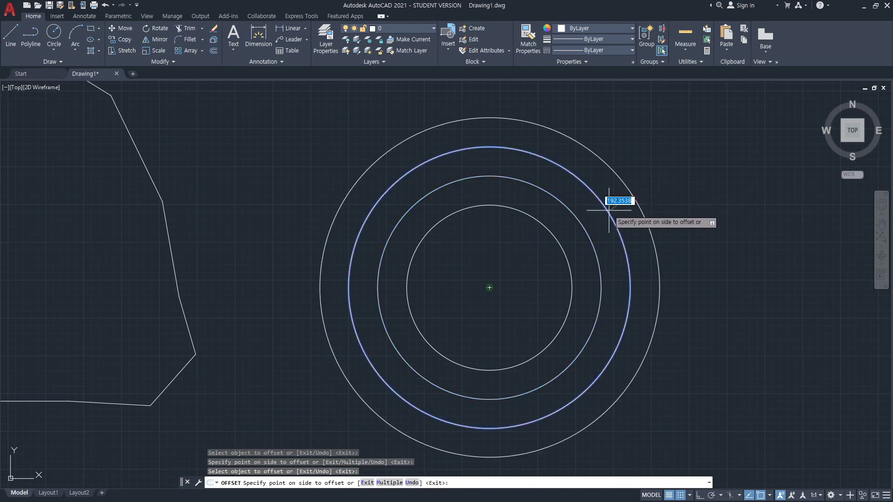
left_click(653, 183)
left_click(633, 193)
left_click(692, 172)
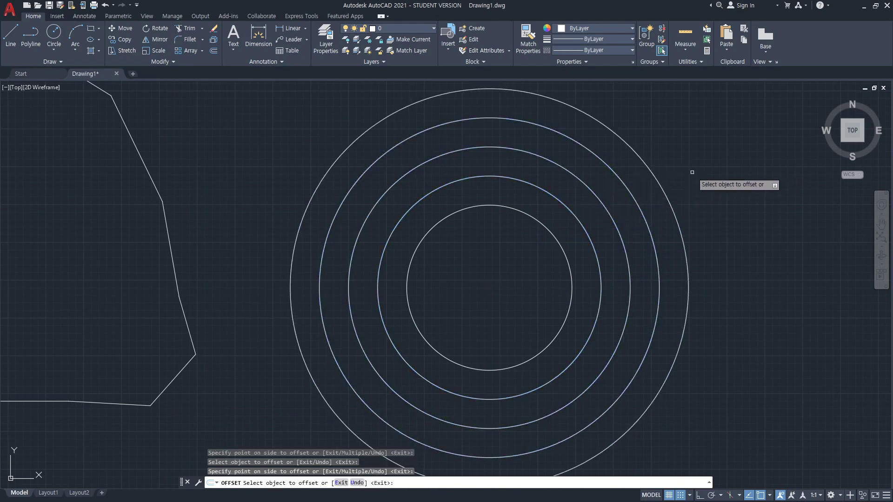
left_click(670, 194)
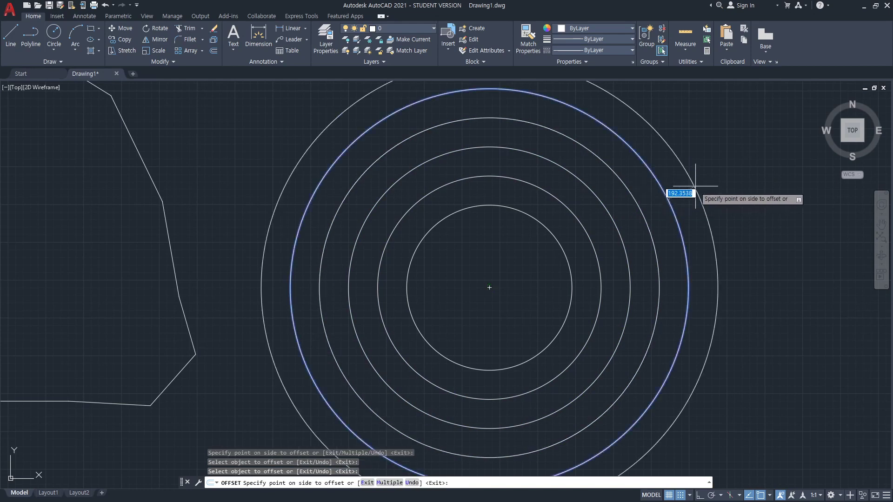
left_click(687, 189)
left_click(697, 192)
left_click(759, 180)
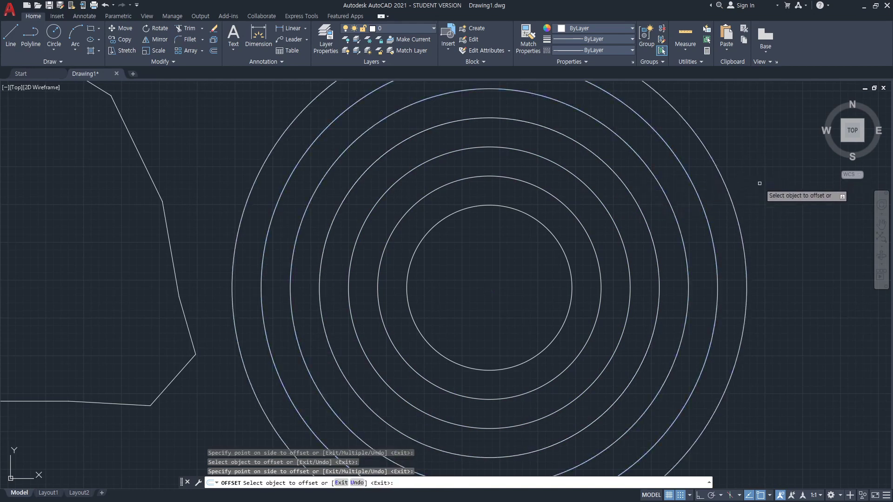